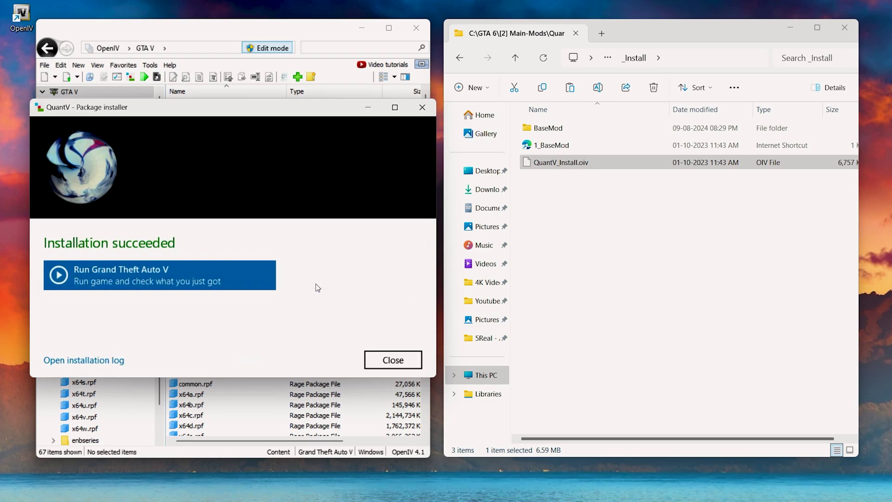
# - Close the finished QuantV installer and open the Optional presets folder inside QuantV's optionals folder
pyautogui.click(381, 346)
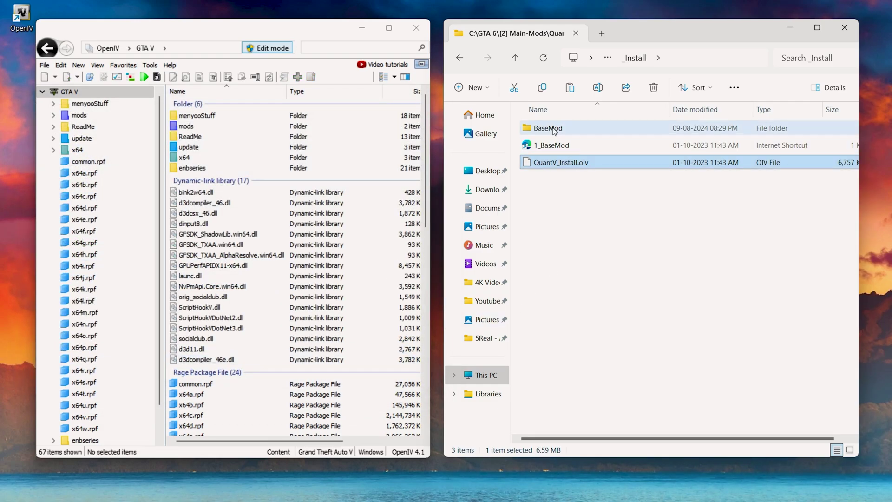
pyautogui.click(514, 58)
pyautogui.doubleClick(580, 161)
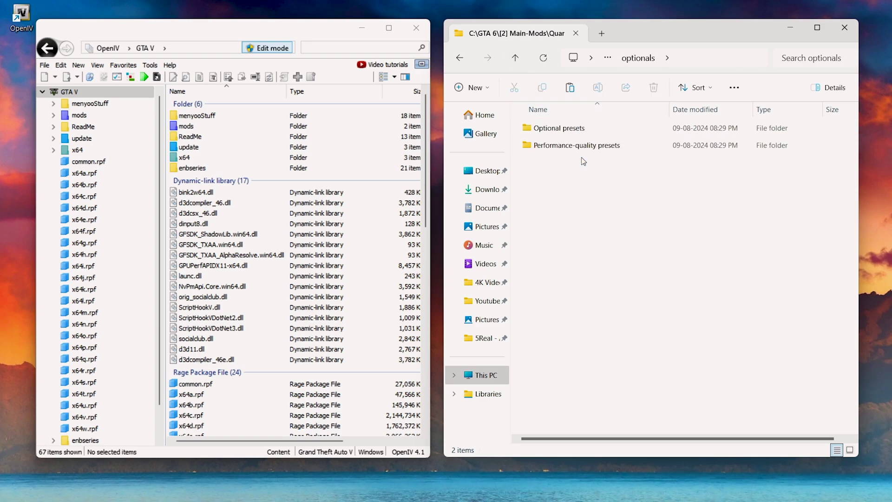
pyautogui.doubleClick(636, 132)
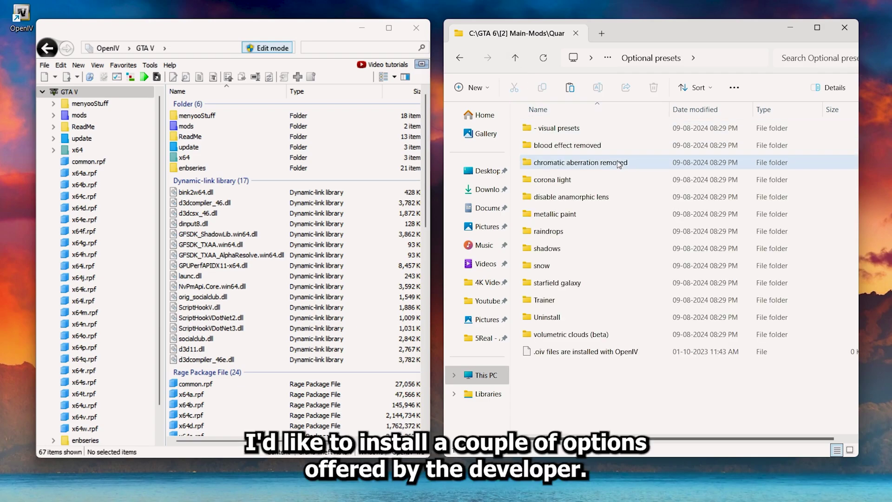
# - Select the metallic paint, raindrops and volumetric clouds (beta) folders among the optional presets
pyautogui.click(597, 212)
pyautogui.keyDown('ctrl'); pyautogui.click(595, 231); pyautogui.keyUp('ctrl')
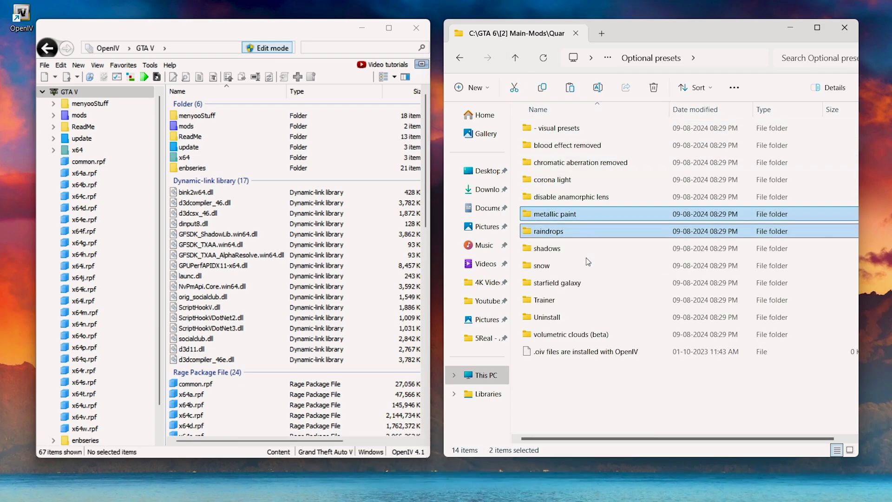
pyautogui.keyDown('ctrl'); pyautogui.click(578, 336); pyautogui.keyUp('ctrl')
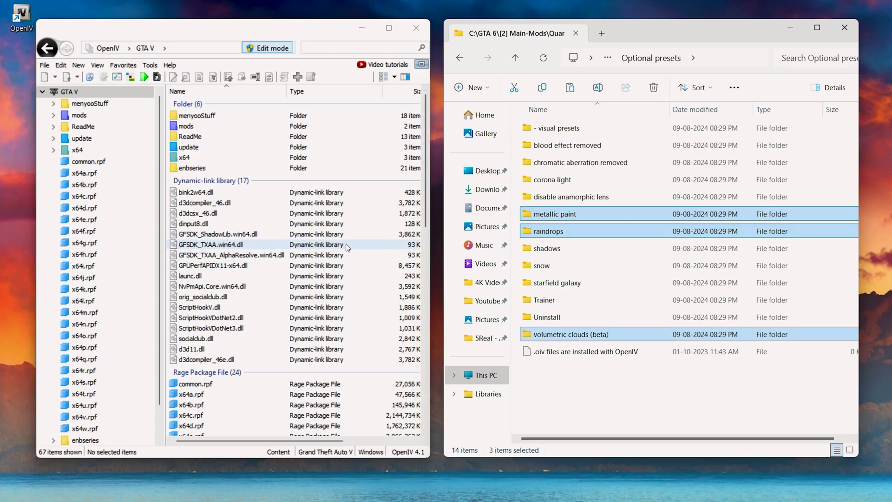
# - Start OpenIV's Package Installer and browse to the metallic paint folder in QuantV 3.0's Optional presets
pyautogui.click(149, 65)
pyautogui.click(177, 145)
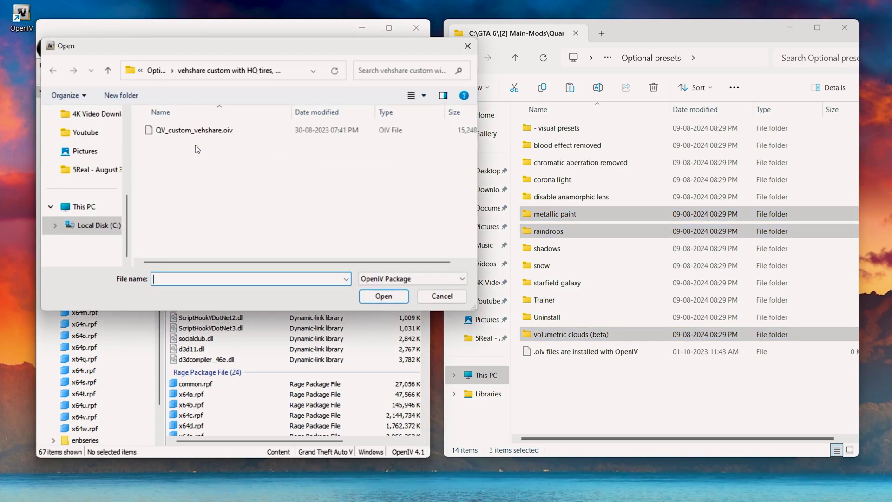
pyautogui.click(108, 72)
pyautogui.click(108, 71)
pyautogui.click(108, 71)
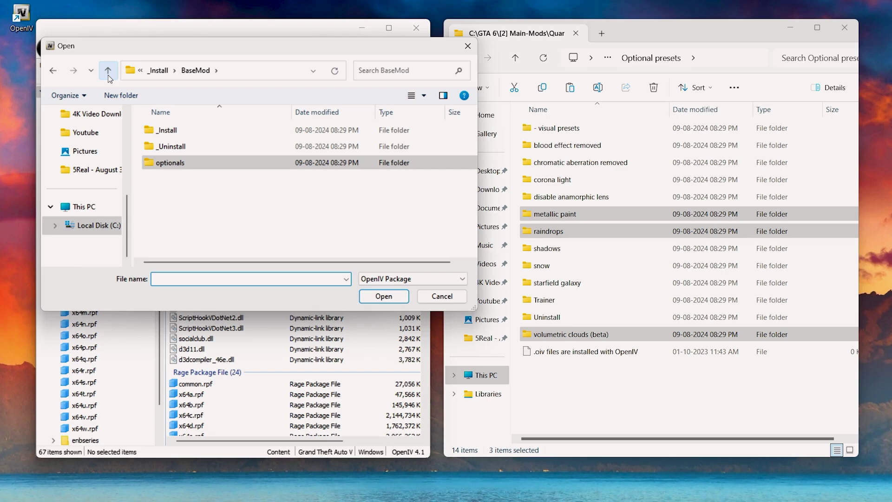
pyautogui.click(108, 72)
pyautogui.click(108, 71)
pyautogui.doubleClick(196, 162)
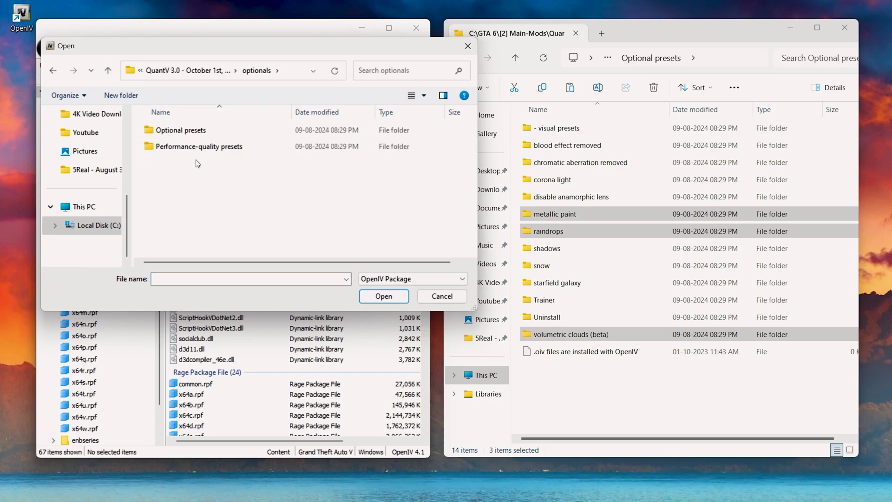
pyautogui.doubleClick(223, 134)
pyautogui.doubleClick(222, 212)
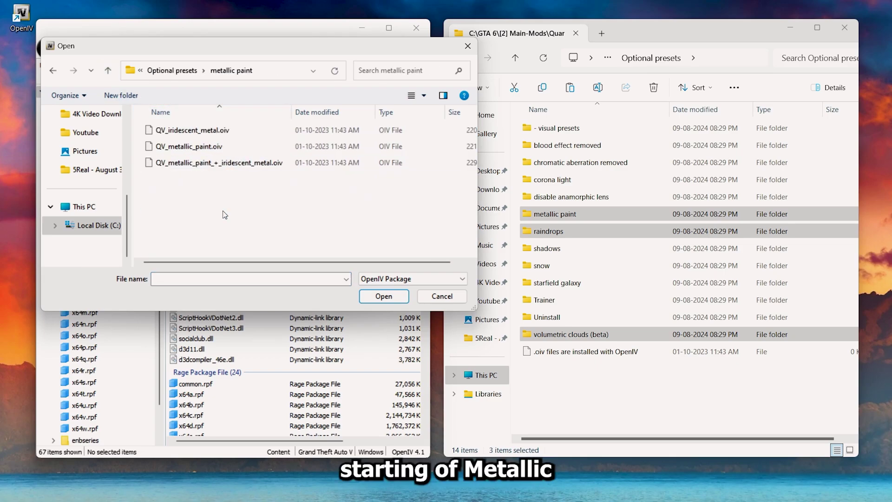
# - Install the QV_metallic_paint_+_iridescent_metal.oiv package into the "mods" folder and close the installer
pyautogui.click(256, 162)
pyautogui.click(396, 296)
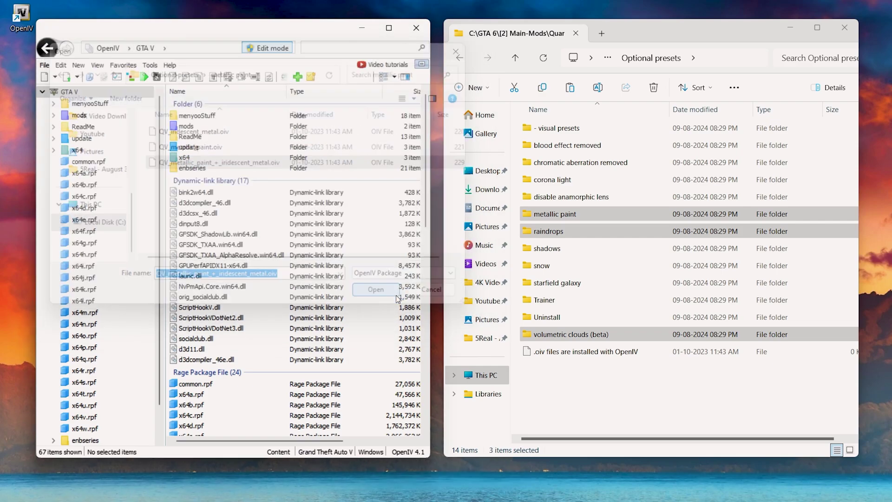
pyautogui.click(402, 204)
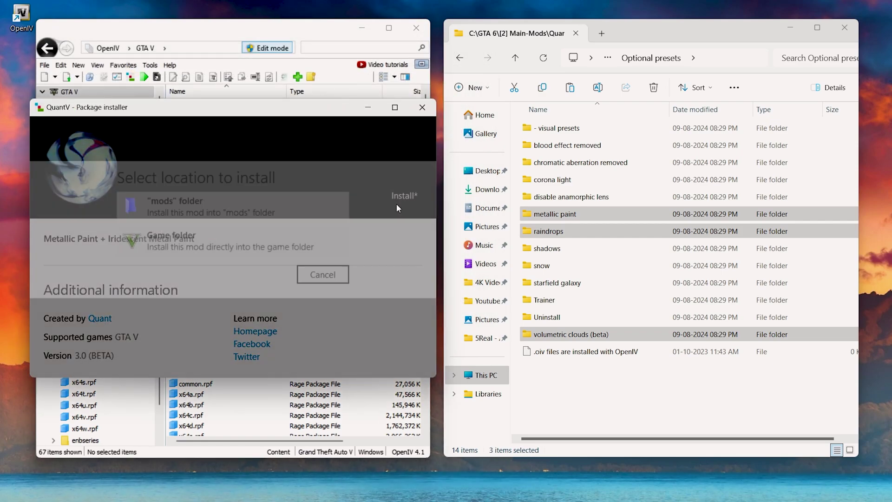
pyautogui.click(326, 232)
pyautogui.click(324, 296)
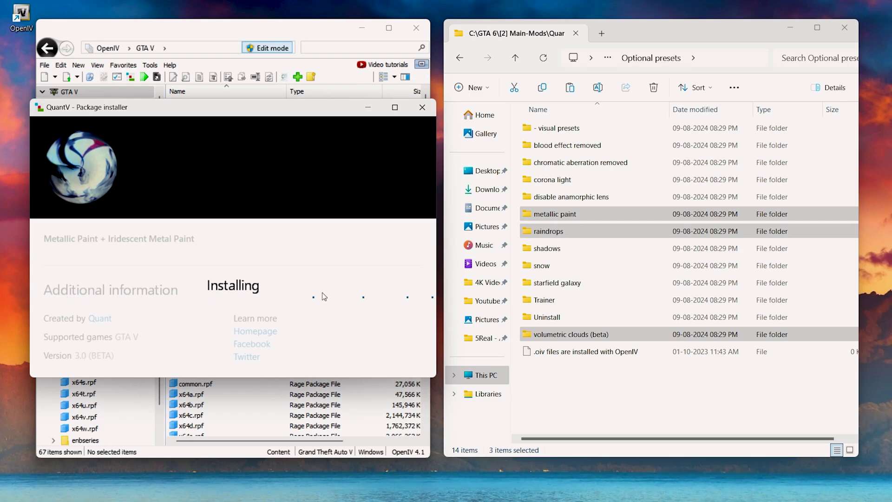
pyautogui.click(386, 352)
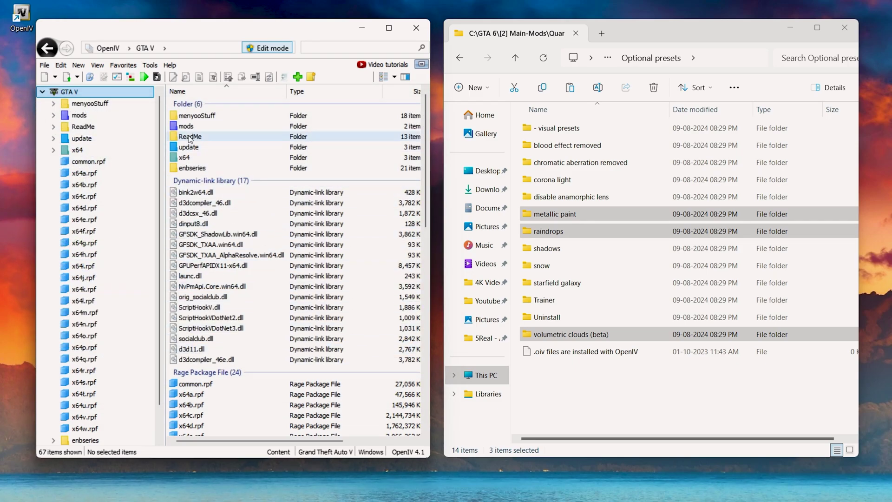
# - Install QV_raindrops_on_vehicle_windshield.oiv from the raindrops presets folder into the "mods" folder
pyautogui.click(149, 65)
pyautogui.click(163, 147)
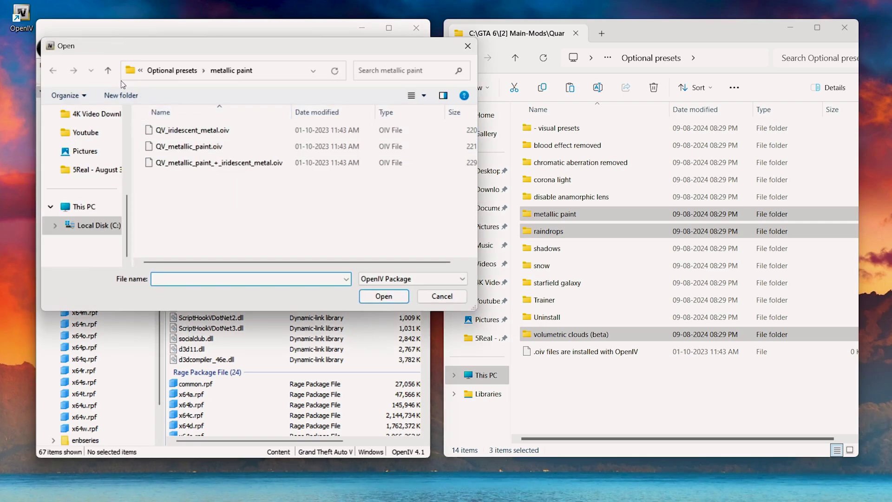
pyautogui.click(107, 70)
pyautogui.doubleClick(214, 227)
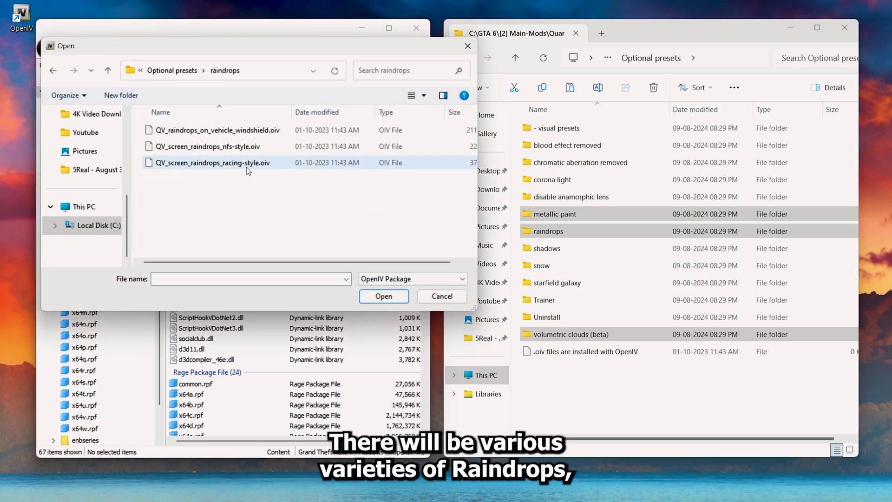
pyautogui.click(299, 132)
pyautogui.click(385, 297)
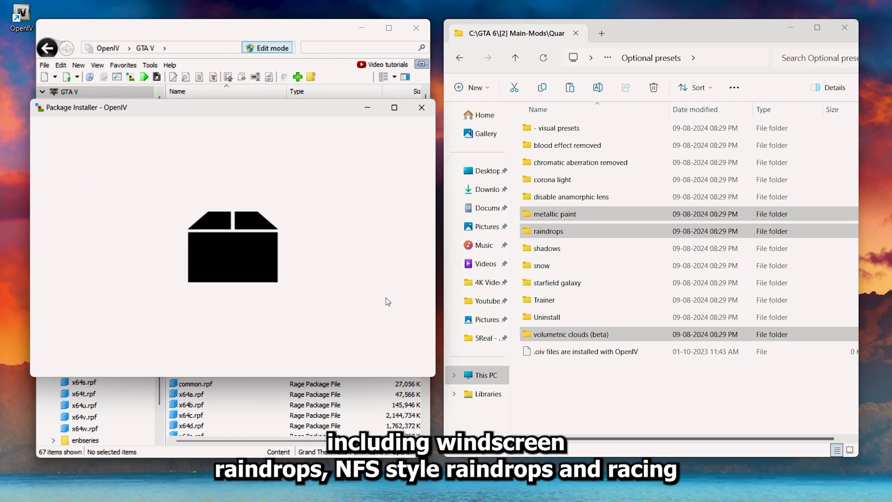
pyautogui.click(398, 194)
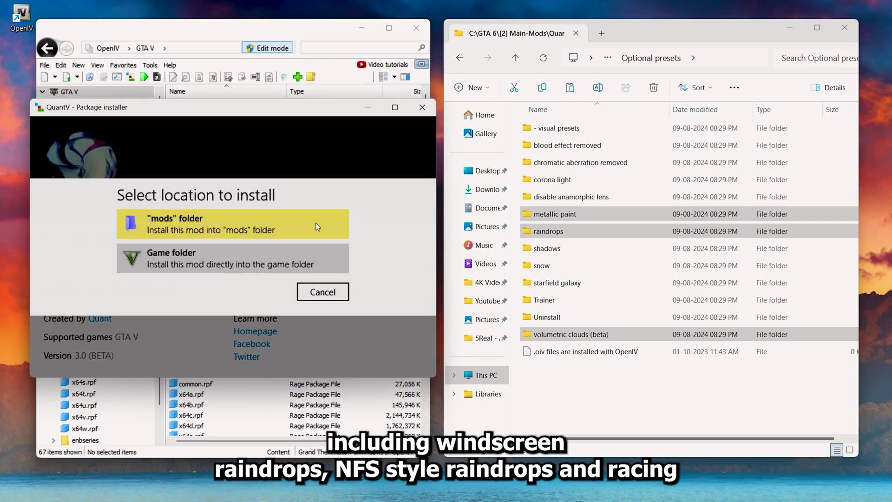
pyautogui.click(316, 226)
pyautogui.click(316, 285)
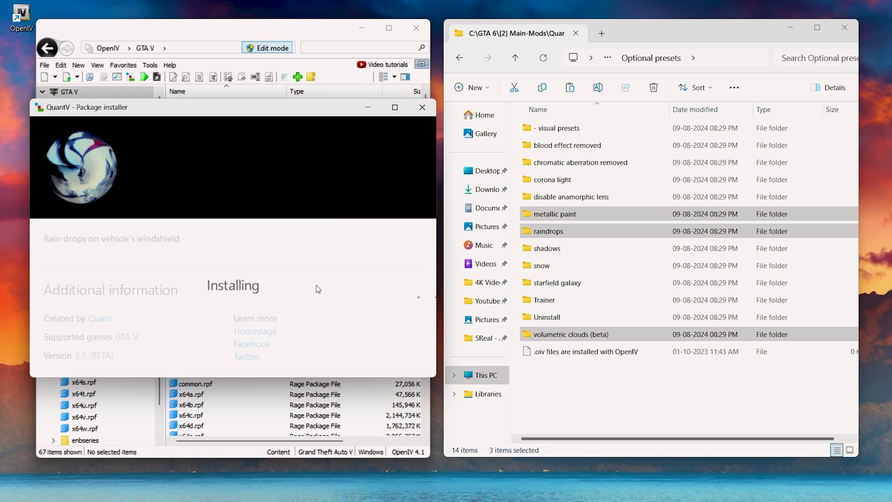
pyautogui.click(393, 355)
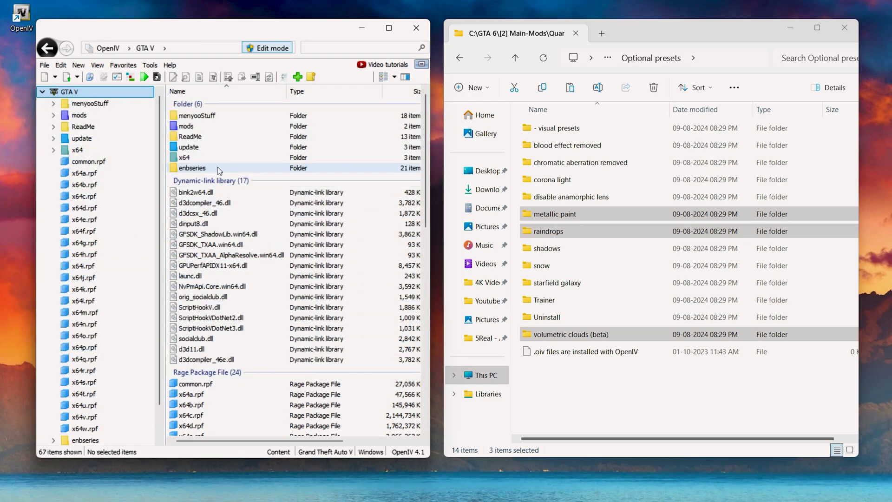
# - Install the QV_screen_raindrops_racing-style.oiv package into the "mods" folder and close the installer
pyautogui.click(150, 65)
pyautogui.click(194, 147)
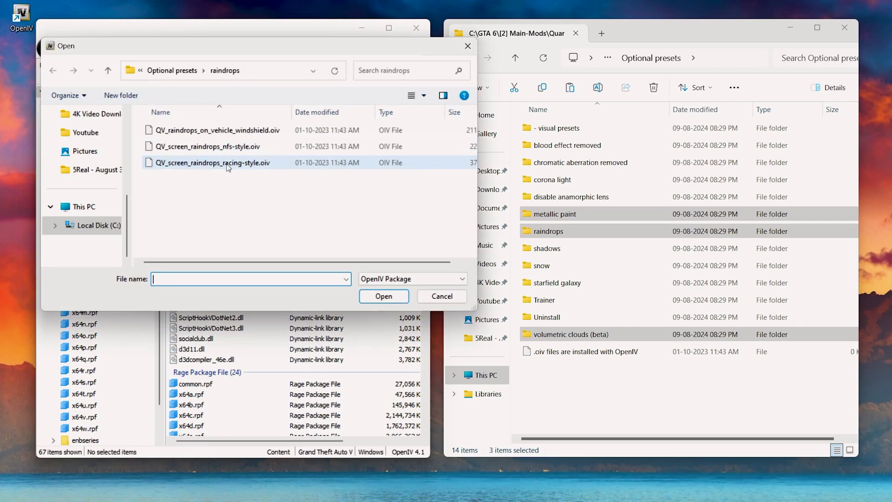
pyautogui.click(228, 163)
pyautogui.click(382, 296)
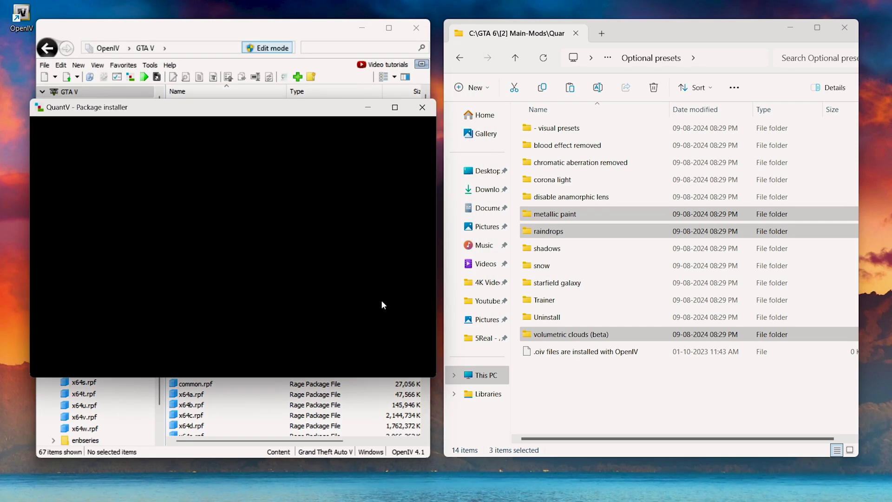
pyautogui.click(388, 196)
pyautogui.click(309, 226)
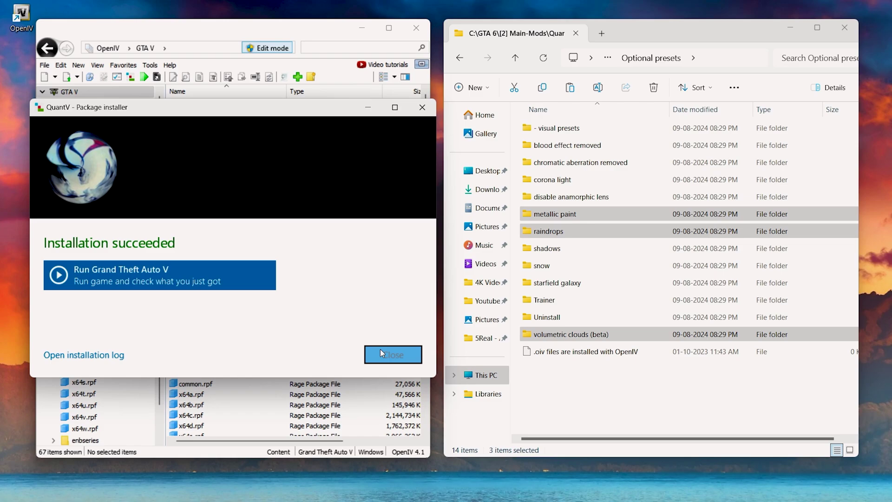
pyautogui.click(381, 354)
# - Install QV_clouds_beta_+_no_motion-blur.oiv from the volumetric clouds (beta) presets folder into the "mods" folder
pyautogui.click(149, 65)
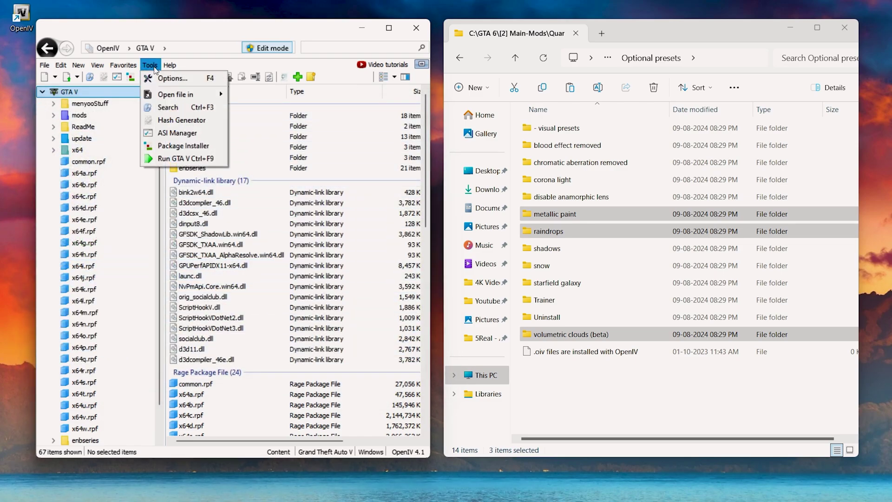
pyautogui.click(197, 147)
pyautogui.click(109, 71)
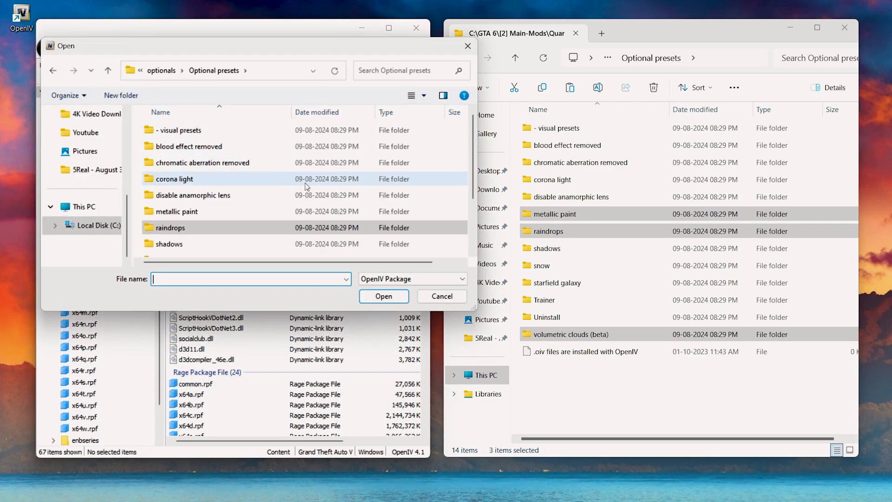
pyautogui.scroll(-2, 474, 200)
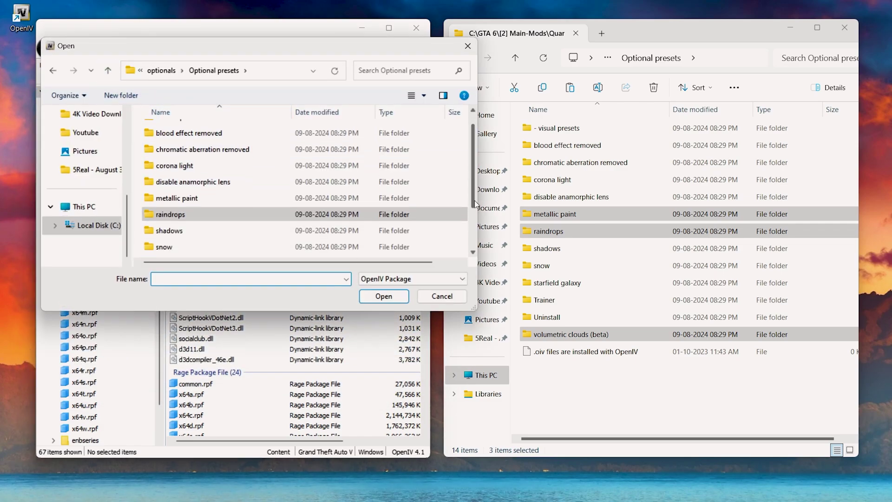
pyautogui.doubleClick(274, 249)
pyautogui.click(276, 178)
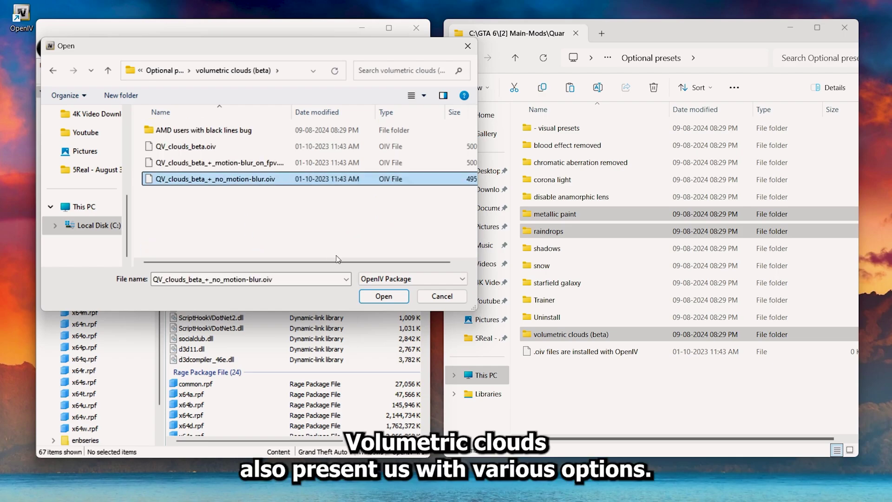
pyautogui.click(385, 296)
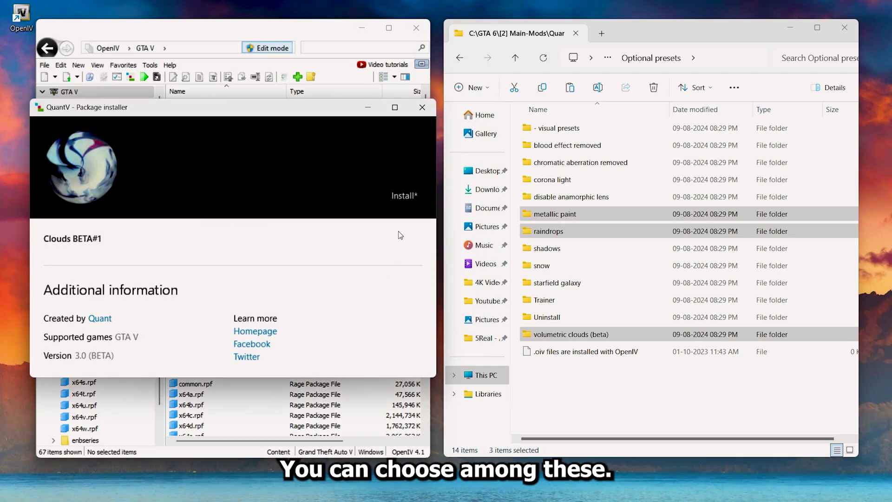
pyautogui.click(400, 196)
pyautogui.click(323, 233)
pyautogui.click(319, 288)
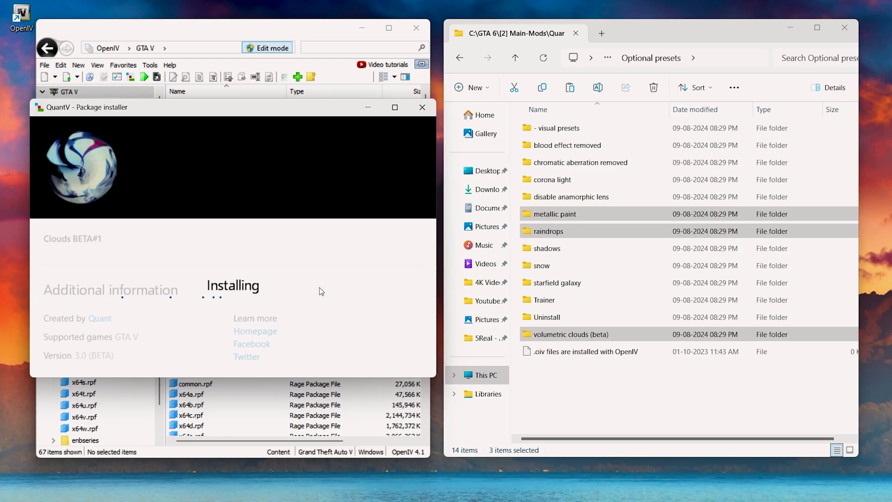
pyautogui.click(408, 355)
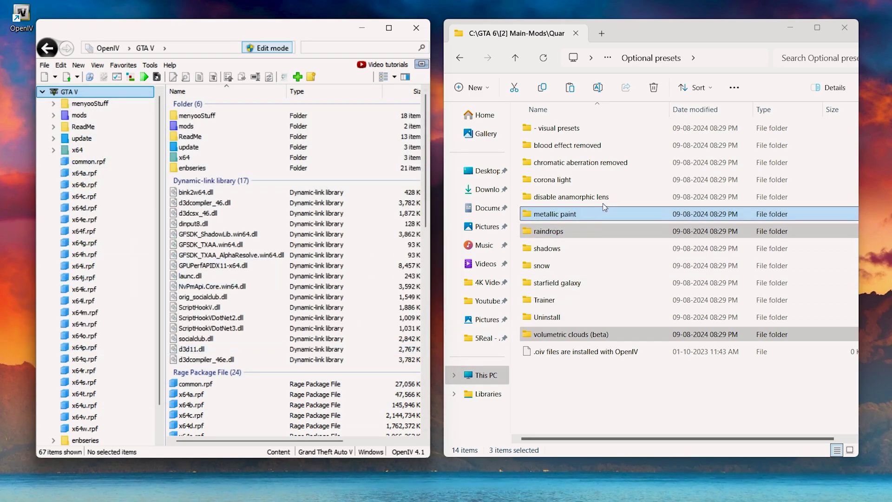
# - In File Explorer, return to [2] Main-Mods and open the Installing folder of Realism Beyond 2.0
pyautogui.click(516, 58)
pyautogui.click(515, 58)
pyautogui.click(515, 59)
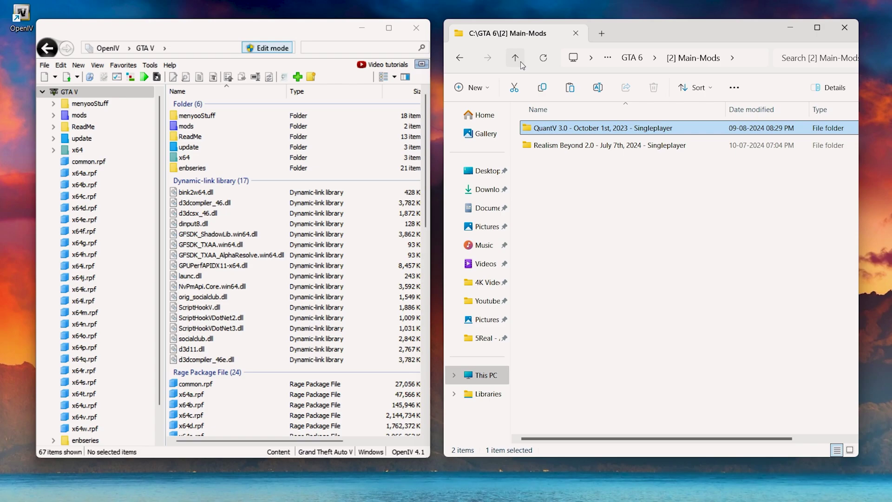
pyautogui.click(707, 150)
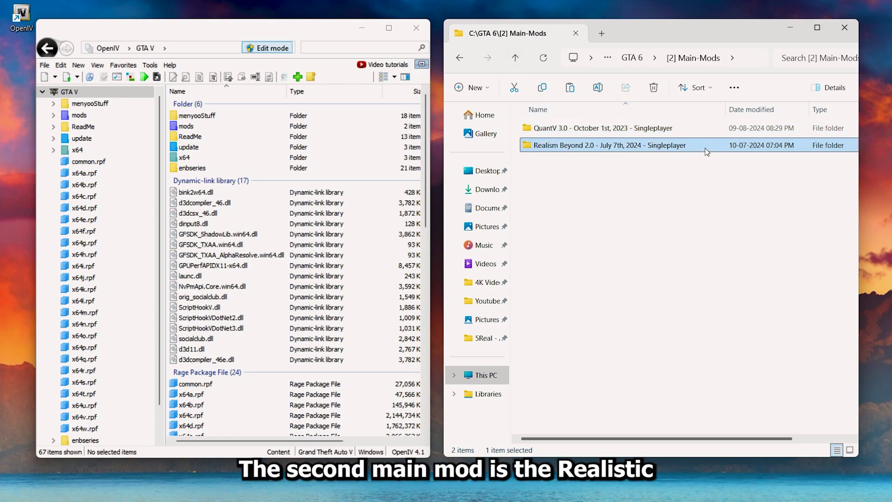
pyautogui.doubleClick(706, 145)
pyautogui.doubleClick(548, 153)
pyautogui.click(604, 133)
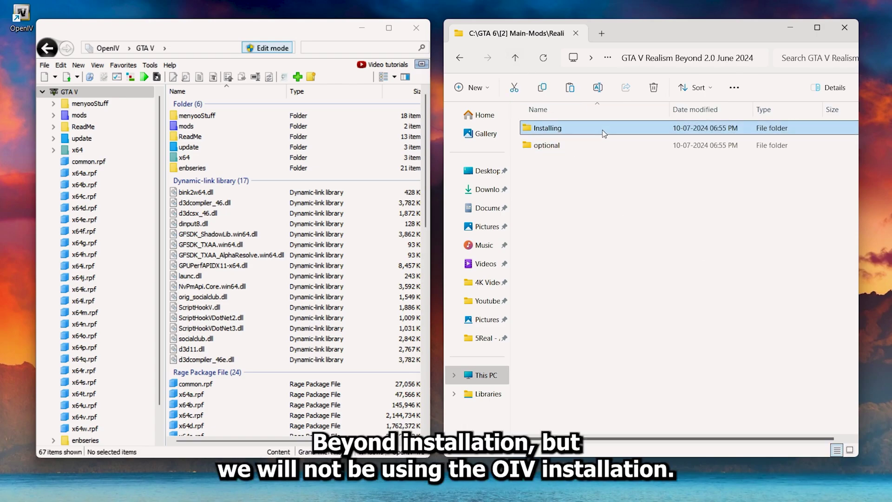
pyautogui.doubleClick(604, 132)
# - Extract the GTA V Realism Beyond 2.0 June 2024 OIV file with 7-Zip into its own subfolder of the Installing folder
pyautogui.rightClick(604, 134)
pyautogui.click(683, 325)
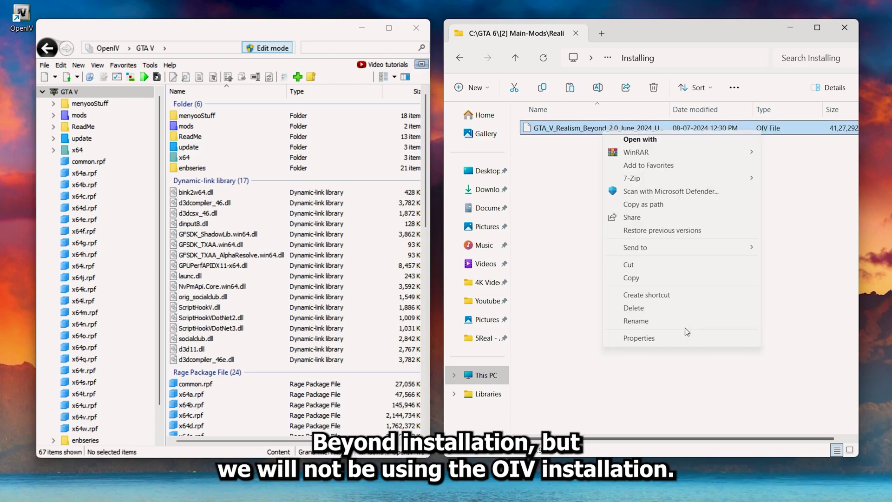
pyautogui.moveTo(645, 182)
pyautogui.click(370, 206)
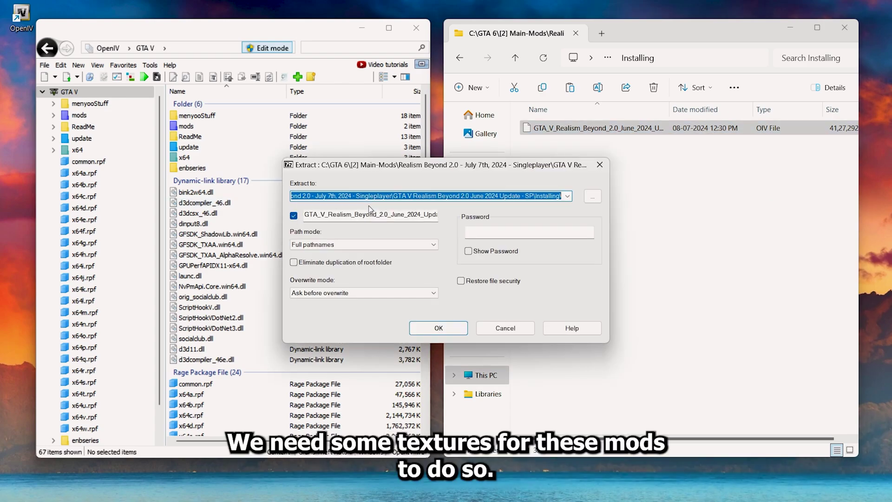
pyautogui.click(439, 328)
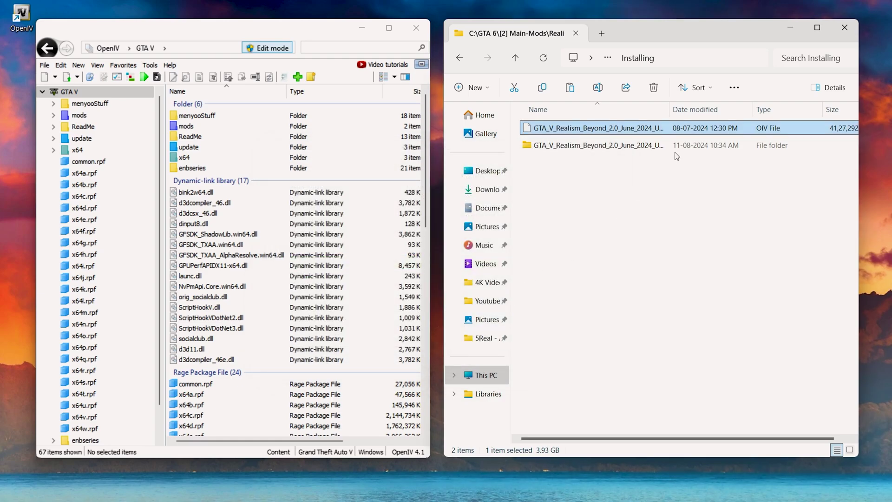
# - In File Explorer, open the content\mods folder inside the extracted GTA V Realism Beyond 2.0 folder
pyautogui.doubleClick(670, 143)
pyautogui.doubleClick(612, 130)
pyautogui.doubleClick(611, 131)
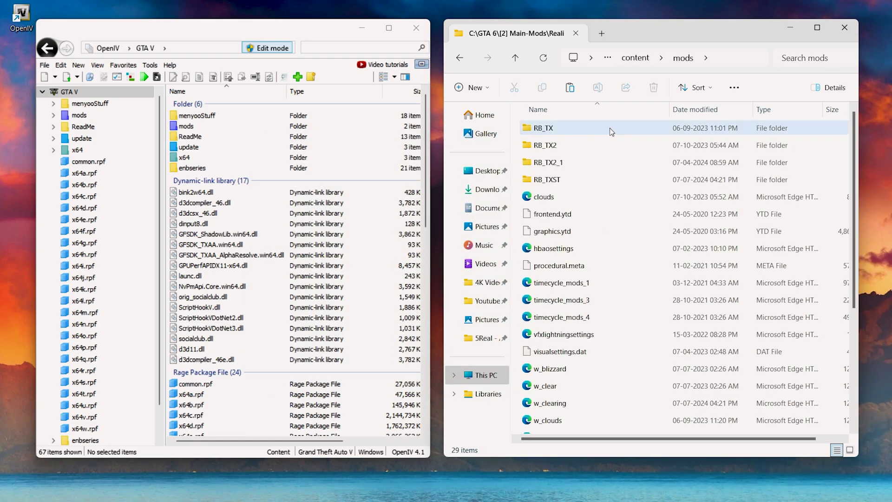
# - Copy the RB_TX, RB_TX2, RB_TX2_1 and RB_TXST folders into mods\update\x64\dlcpacks in OpenIV
pyautogui.doubleClick(215, 126)
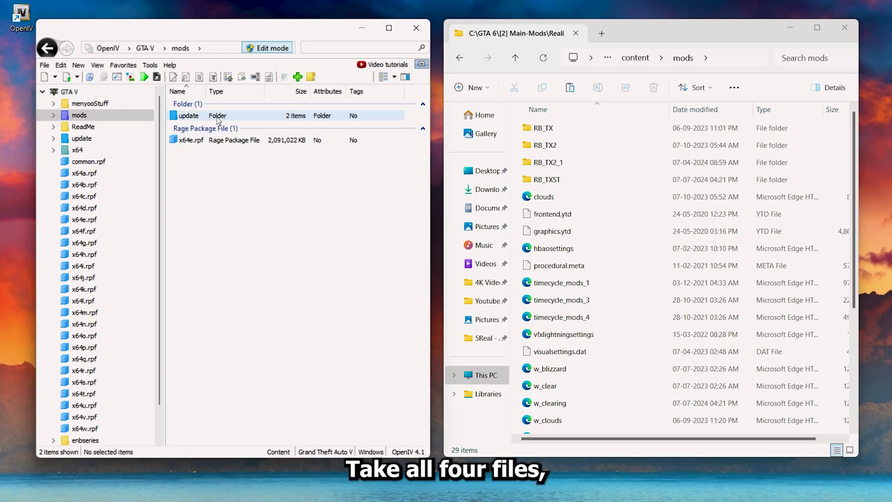
pyautogui.doubleClick(217, 117)
pyautogui.doubleClick(217, 117)
pyautogui.doubleClick(217, 116)
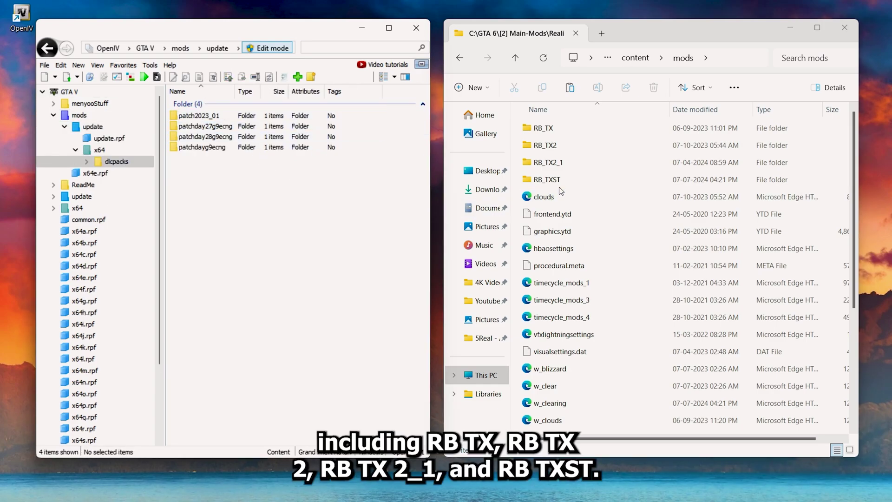
pyautogui.moveTo(561, 188); pyautogui.dragTo(297, 225)
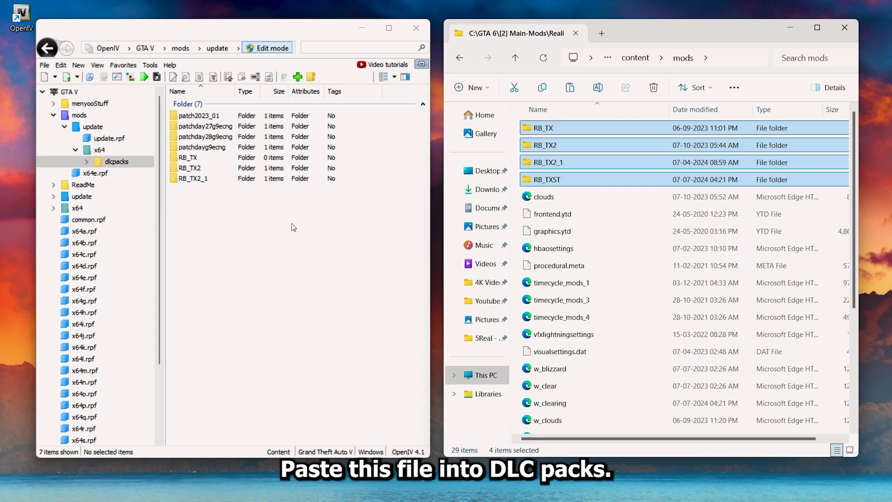
# - Open dlclist.xml from mods\update\update.rpf\common\data in the OpenIV text editor
pyautogui.click(145, 47)
pyautogui.doubleClick(191, 136)
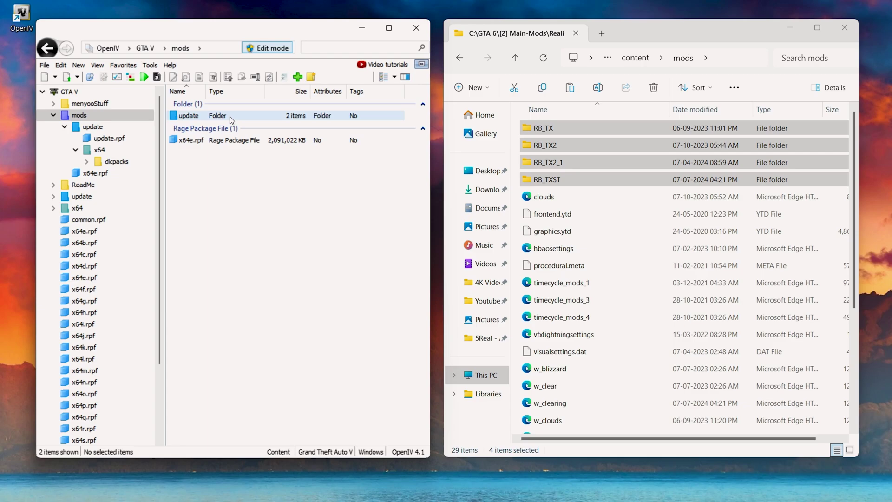
pyautogui.doubleClick(231, 117)
pyautogui.doubleClick(236, 140)
pyautogui.doubleClick(232, 116)
pyautogui.doubleClick(237, 116)
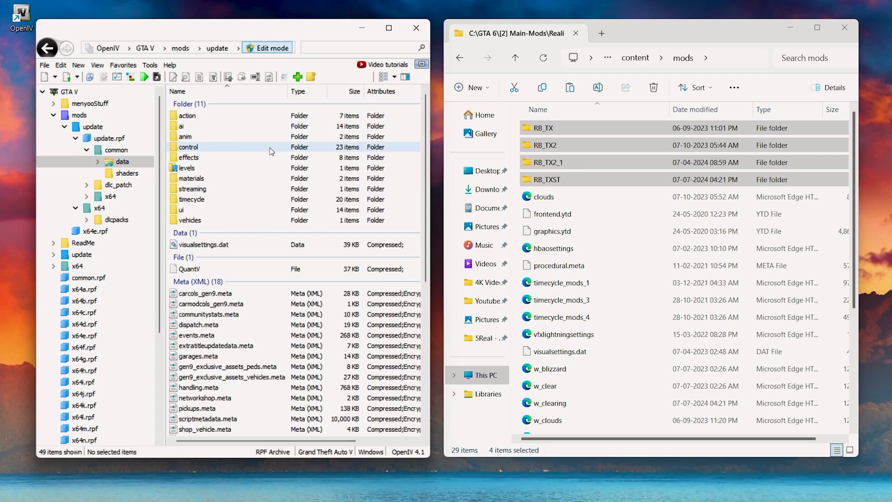
pyautogui.scroll(-8, 233, 270)
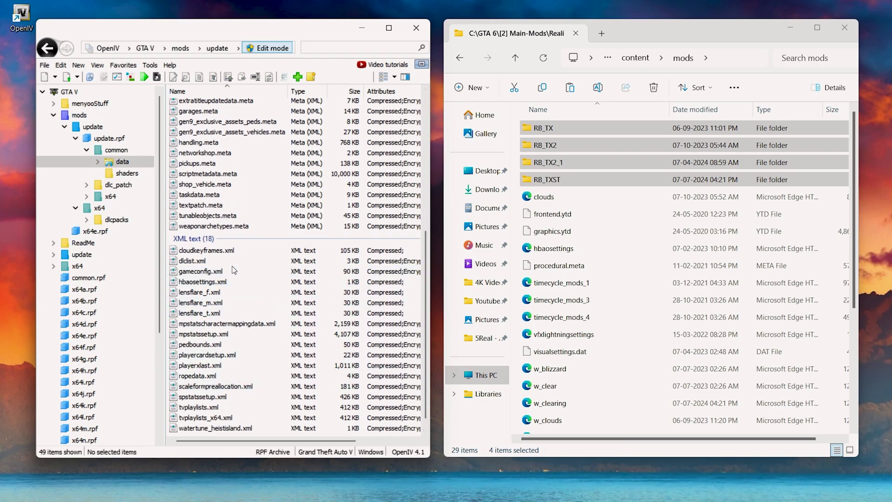
pyautogui.click(231, 261)
pyautogui.rightClick(231, 260)
pyautogui.click(246, 281)
# - Copy the last dlcpacks item line, mp2023_02_g9ec, and paste four copies of it on new lines directly below
pyautogui.scroll(-10, 274, 336)
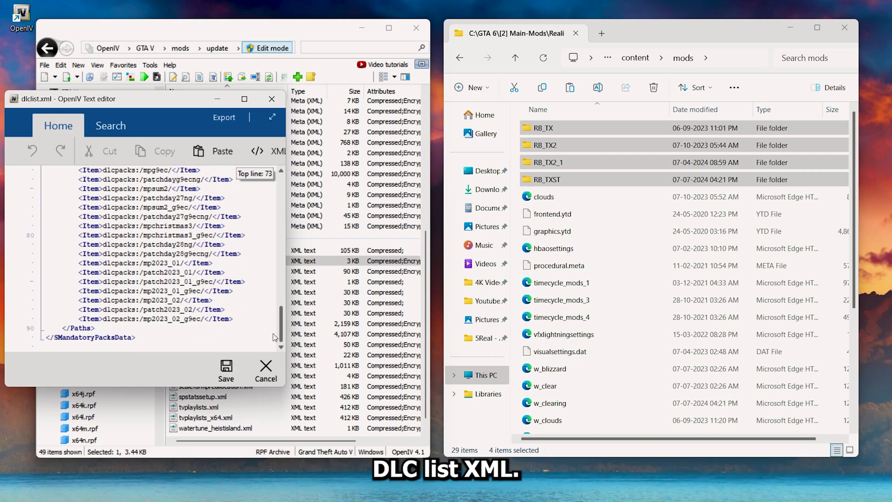
pyautogui.doubleClick(223, 319)
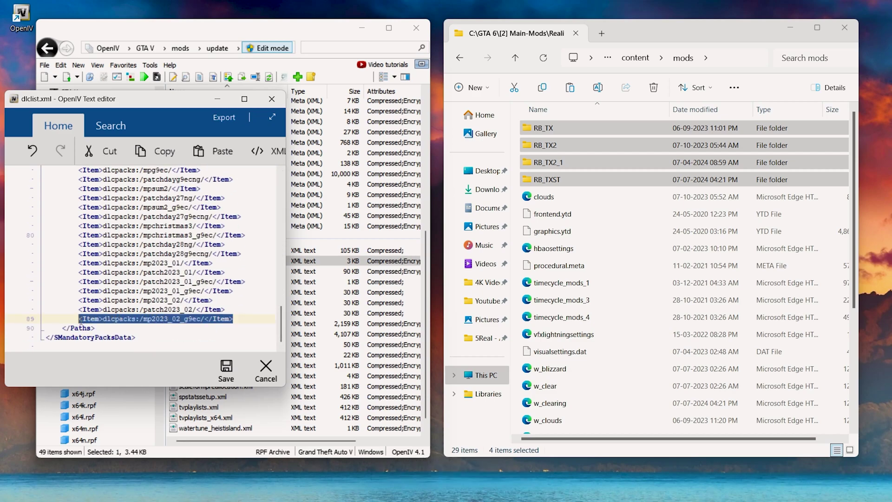
pyautogui.rightClick(80, 319)
pyautogui.click(112, 339)
pyautogui.click(240, 320)
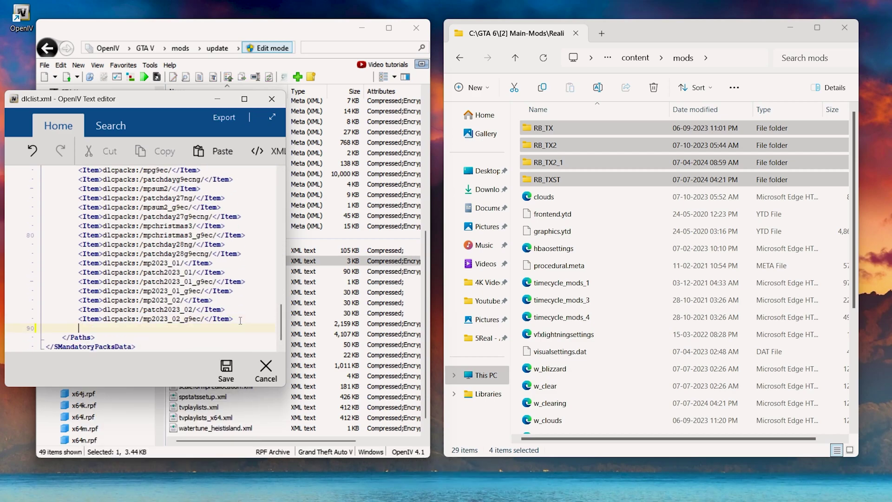
pyautogui.rightClick(228, 328)
pyautogui.click(252, 356)
pyautogui.rightClick(227, 337)
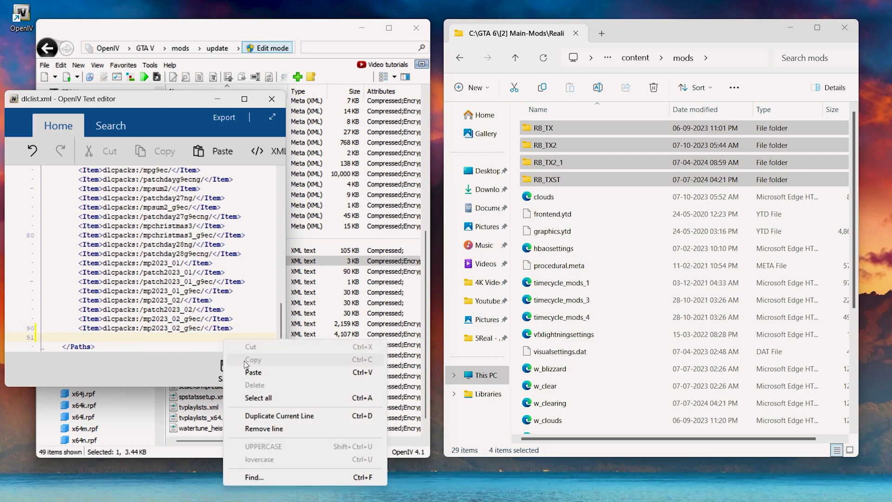
pyautogui.click(252, 369)
pyautogui.rightClick(228, 347)
pyautogui.click(258, 380)
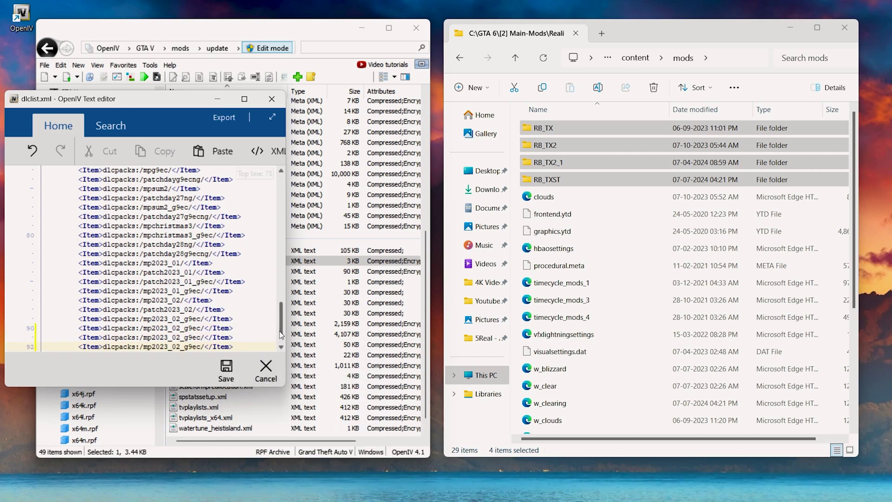
pyautogui.scroll(-1, 242, 323)
pyautogui.rightClick(231, 330)
pyautogui.click(256, 361)
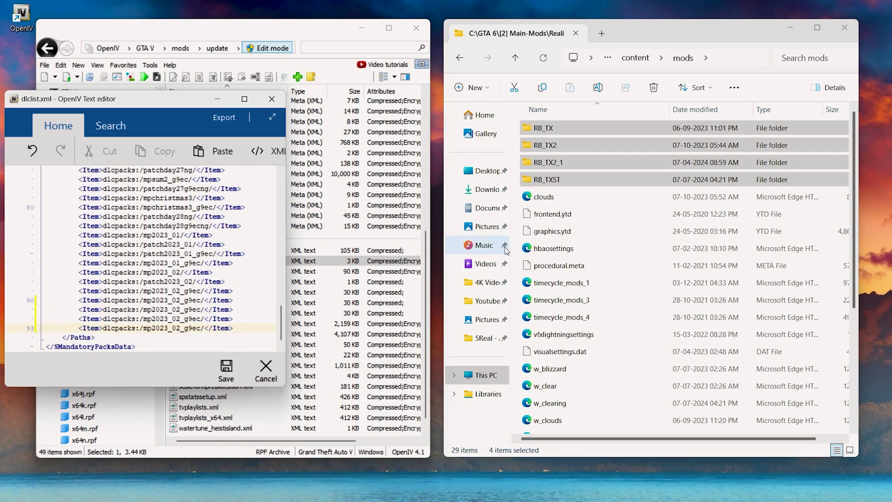
# - Copy the RB_TX folder's name and paste it over mp2023_02_g9ec in the first added dlclist line
pyautogui.click(571, 130)
pyautogui.rightClick(572, 130)
pyautogui.click(603, 140)
pyautogui.press('F2')
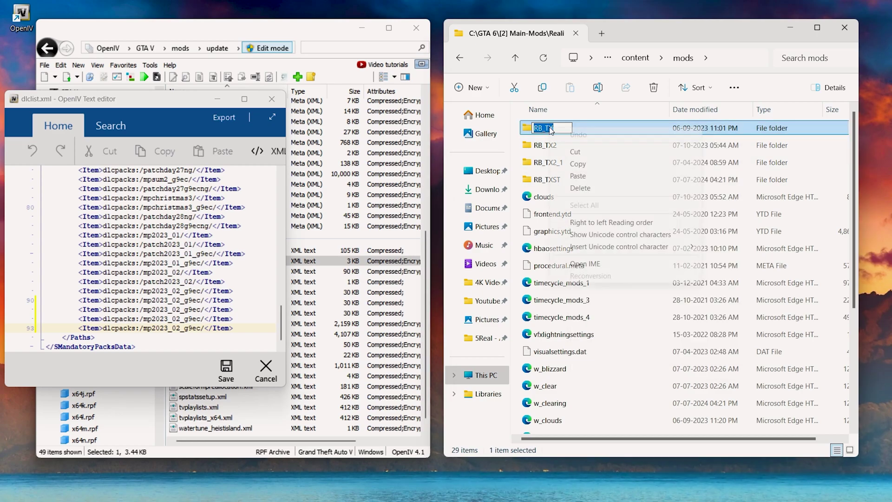
pyautogui.doubleClick(191, 300)
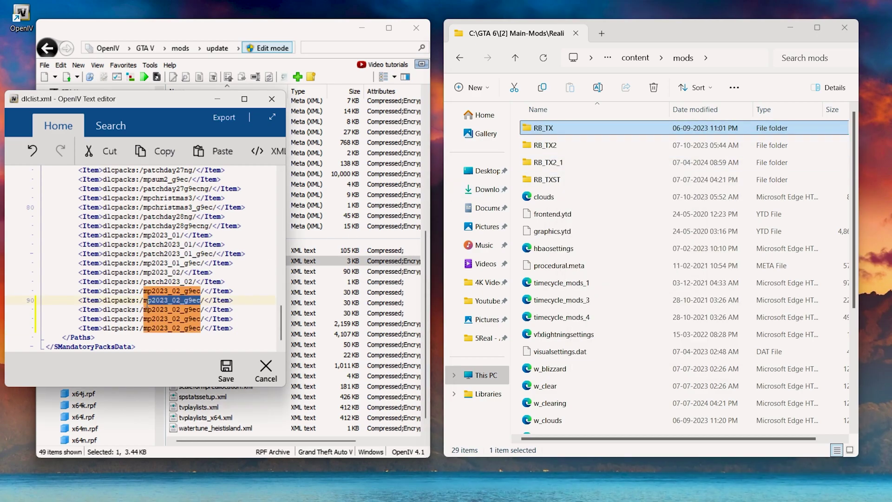
pyautogui.rightClick(146, 302)
pyautogui.click(186, 335)
# - Copy the RB_TX2 folder's name and paste it over mp2023_02_g9ec in the second added dlclist line
pyautogui.click(568, 147)
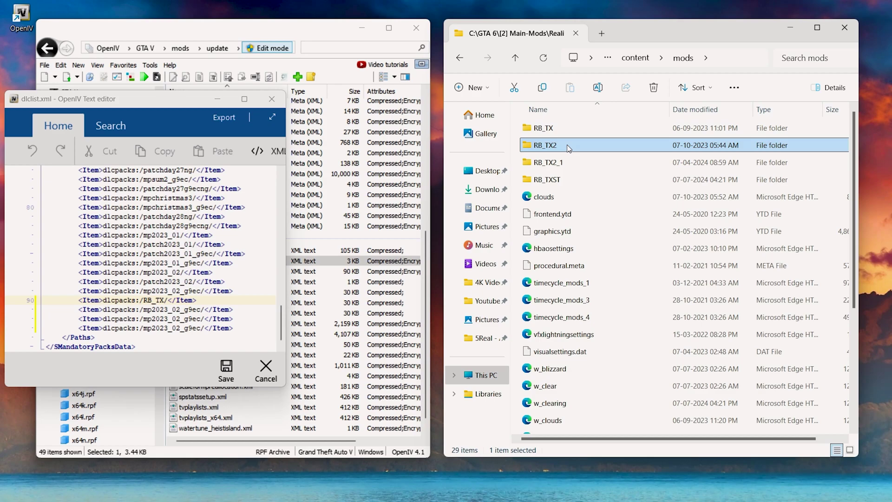
pyautogui.rightClick(567, 146)
pyautogui.click(627, 157)
pyautogui.rightClick(548, 147)
pyautogui.click(566, 185)
pyautogui.moveTo(200, 309); pyautogui.dragTo(164, 309)
pyautogui.rightClick(145, 310)
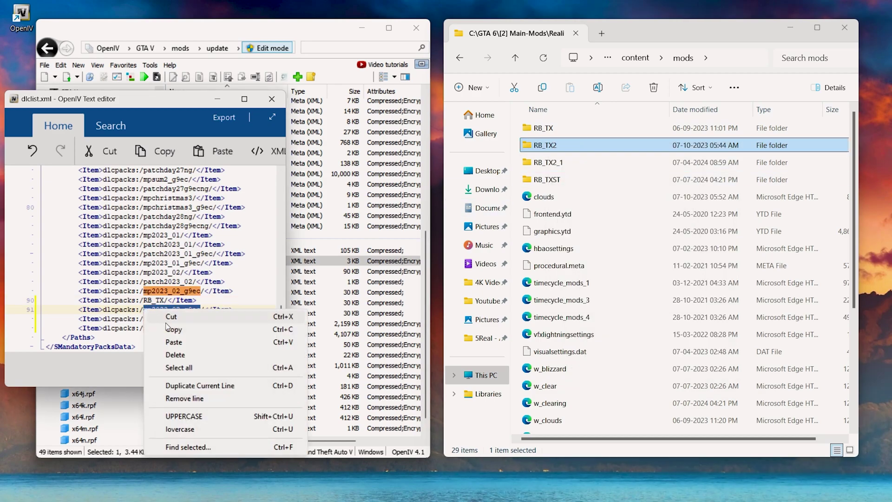
pyautogui.click(212, 342)
# - Copy the RB_TX2_1 folder's name and paste it over mp2023_02_g9ec in the third added dlclist line
pyautogui.rightClick(575, 160)
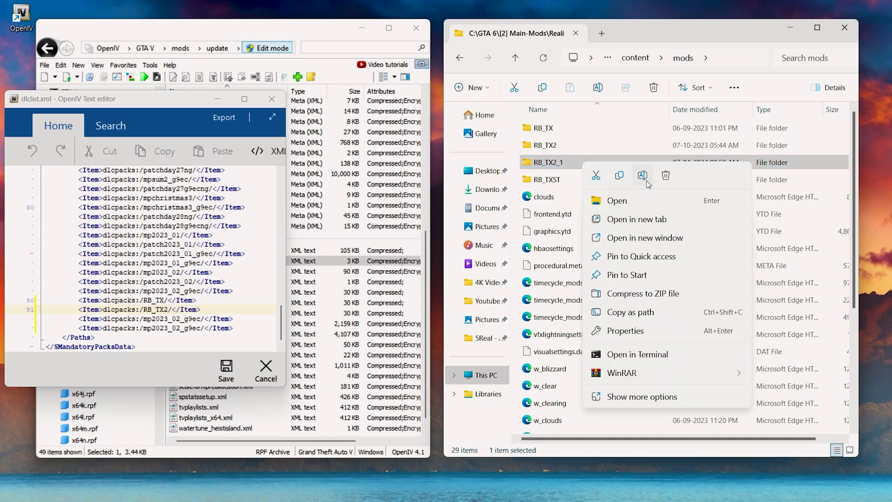
pyautogui.click(648, 173)
pyautogui.rightClick(560, 163)
pyautogui.click(578, 199)
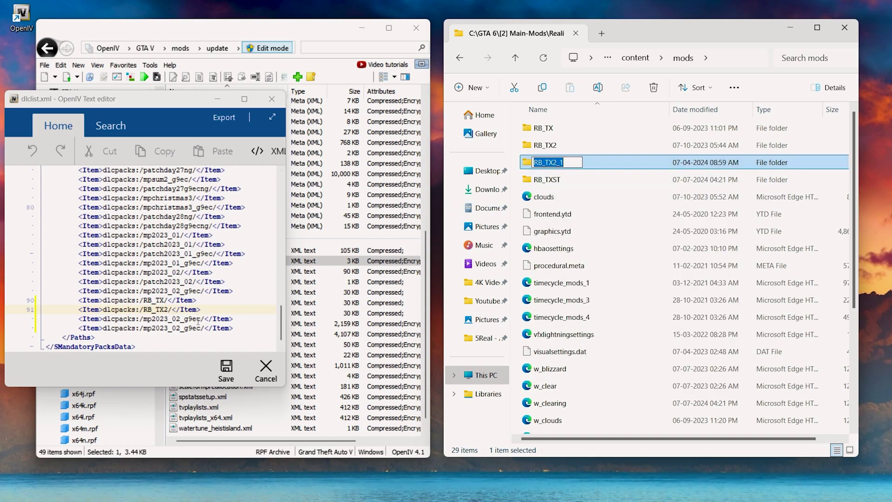
pyautogui.moveTo(200, 320); pyautogui.dragTo(144, 318)
pyautogui.rightClick(143, 318)
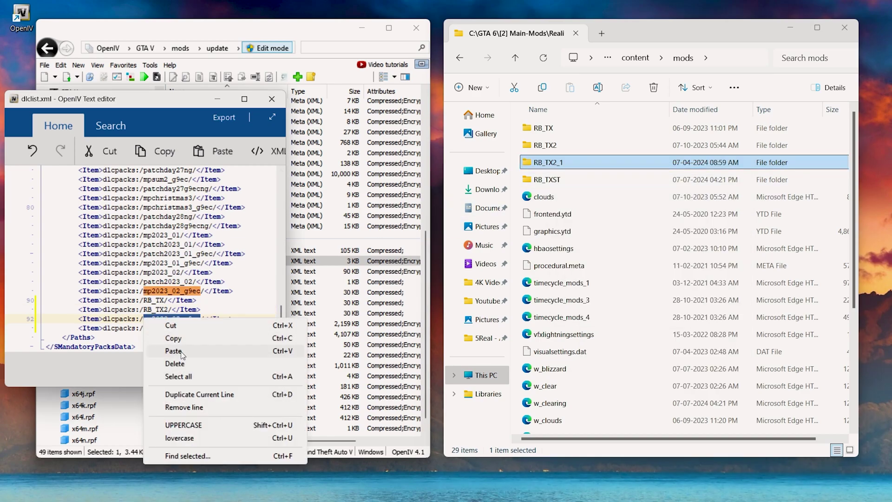
pyautogui.click(182, 352)
# - Replace mp2023_02_g9ec in the fourth added line with the copied folder name RB_TXST, and save dlclist.xml
pyautogui.click(548, 179)
pyautogui.rightClick(578, 182)
pyautogui.click(618, 196)
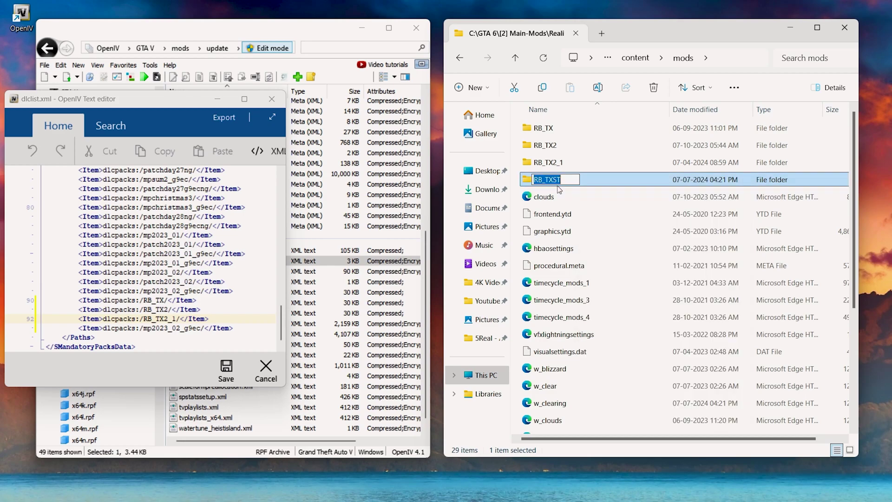
pyautogui.rightClick(559, 185)
pyautogui.click(578, 219)
pyautogui.moveTo(200, 328); pyautogui.dragTo(149, 330)
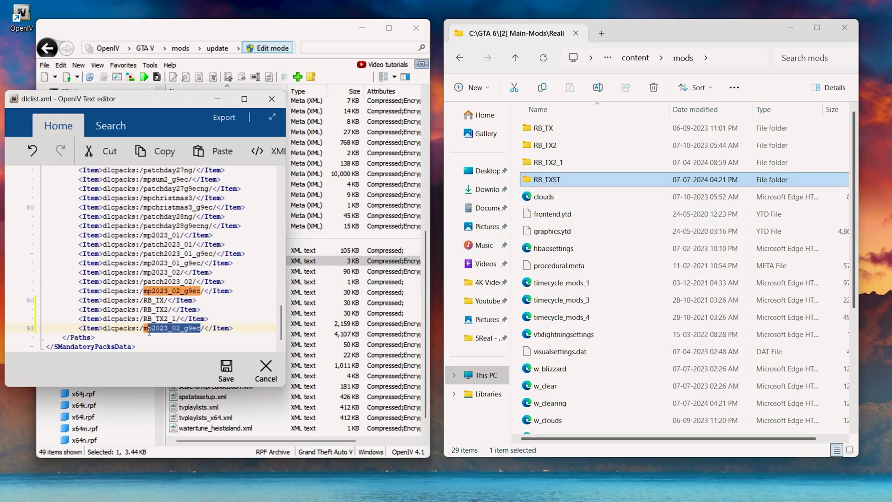
pyautogui.rightClick(149, 332)
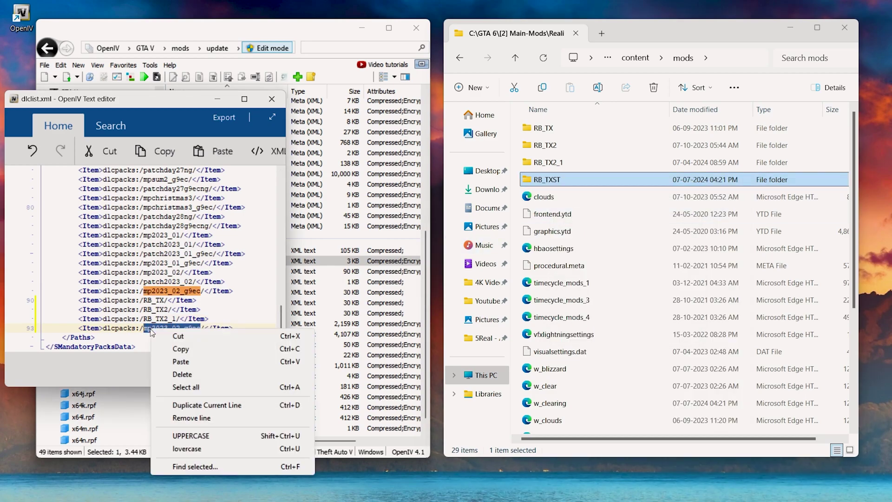
pyautogui.click(185, 366)
pyautogui.click(227, 370)
# - Open the timecycle folder of update.rpf's common\data in OpenIV and select all its XML files
pyautogui.moveTo(425, 321); pyautogui.dragTo(432, 183)
pyautogui.doubleClick(222, 198)
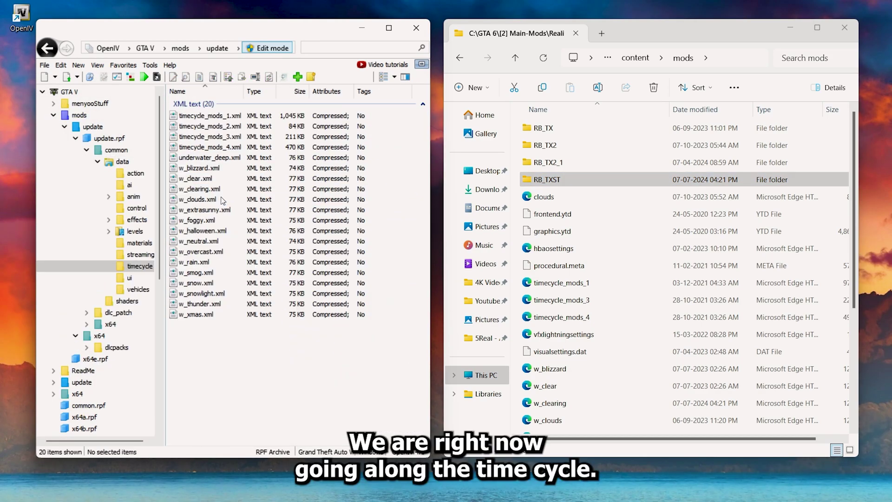
pyautogui.moveTo(186, 337); pyautogui.dragTo(308, 114)
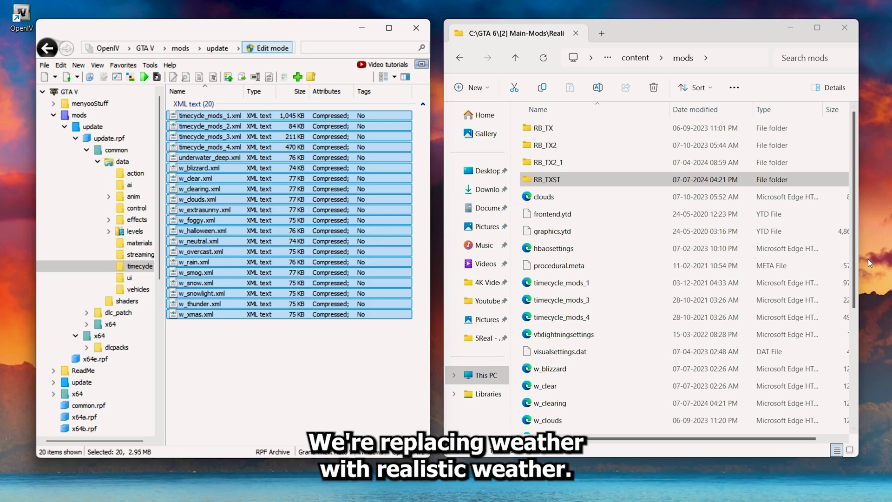
# - Replace timecycle_mods_3, timecycle_mods_4, w_clouds, w_extrasunny, w_overcast, w_smog and w_thunder in the timecycle folder with the Realism Beyond versions
pyautogui.moveTo(859, 261); pyautogui.dragTo(862, 386)
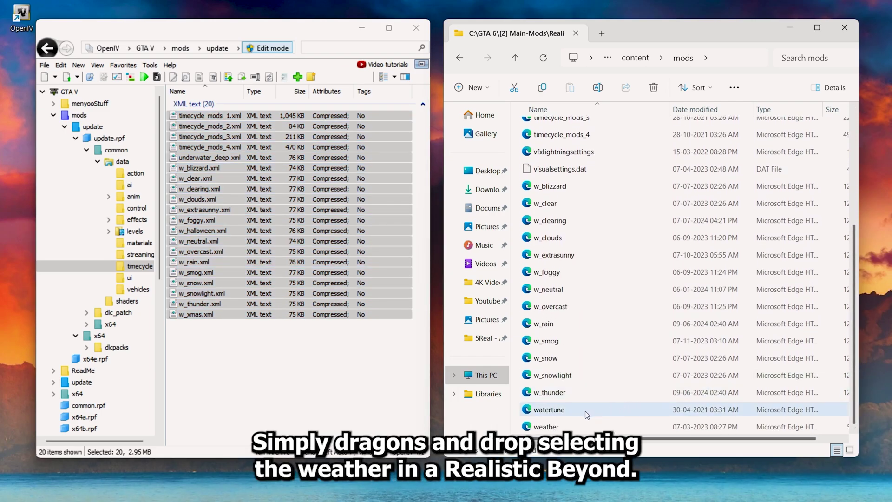
pyautogui.click(598, 394)
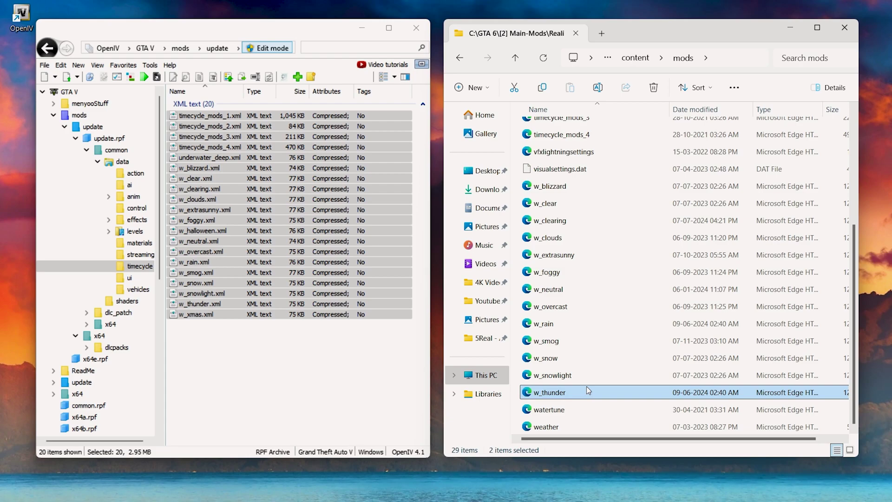
pyautogui.keyDown('ctrl'); pyautogui.click(583, 341); pyautogui.keyUp('ctrl')
pyautogui.keyDown('ctrl'); pyautogui.click(595, 311); pyautogui.keyUp('ctrl')
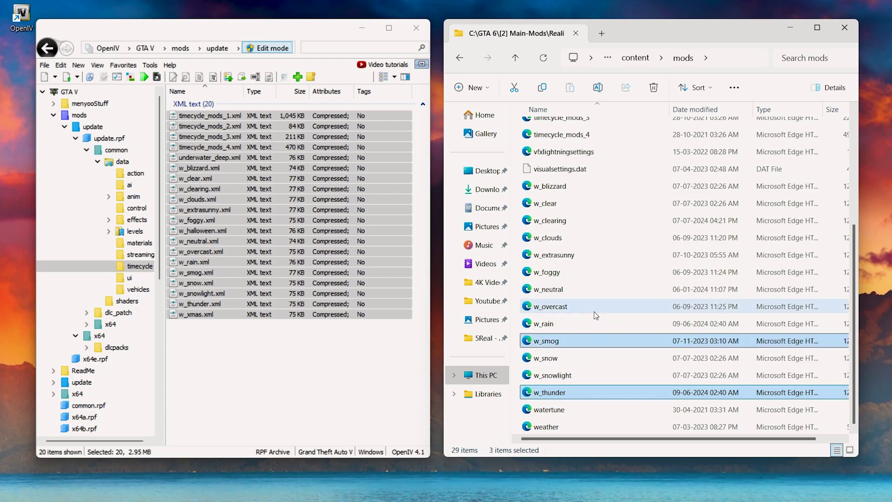
pyautogui.keyDown('ctrl'); pyautogui.click(597, 253); pyautogui.keyUp('ctrl')
pyautogui.keyDown('ctrl'); pyautogui.click(597, 236); pyautogui.keyUp('ctrl')
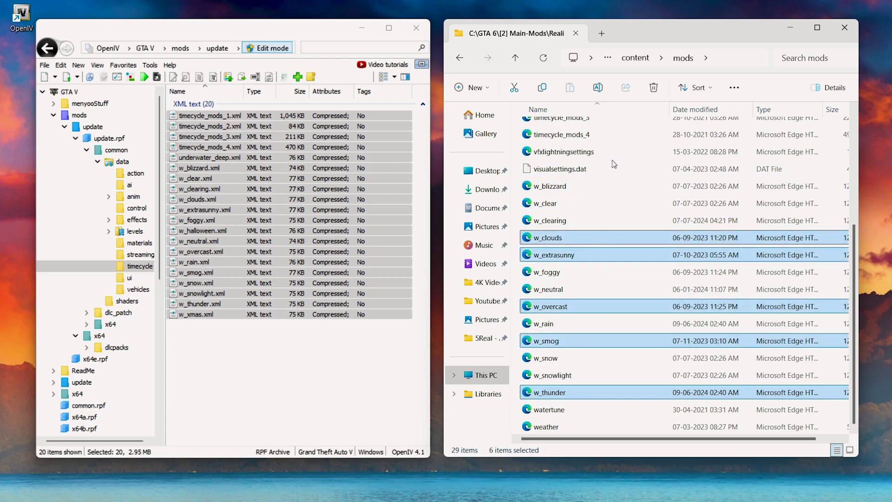
pyautogui.keyDown('ctrl'); pyautogui.click(613, 134); pyautogui.keyUp('ctrl')
pyautogui.scroll(2, 856, 257)
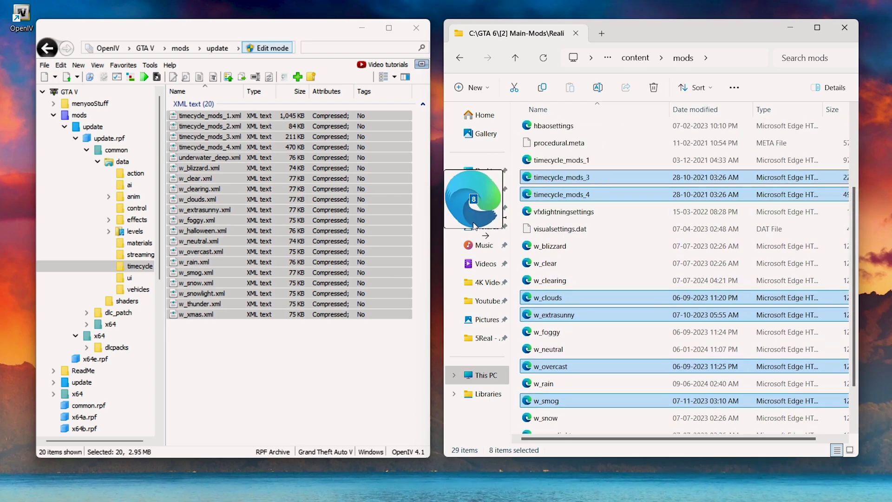
pyautogui.moveTo(306, 371); pyautogui.dragTo(306, 372)
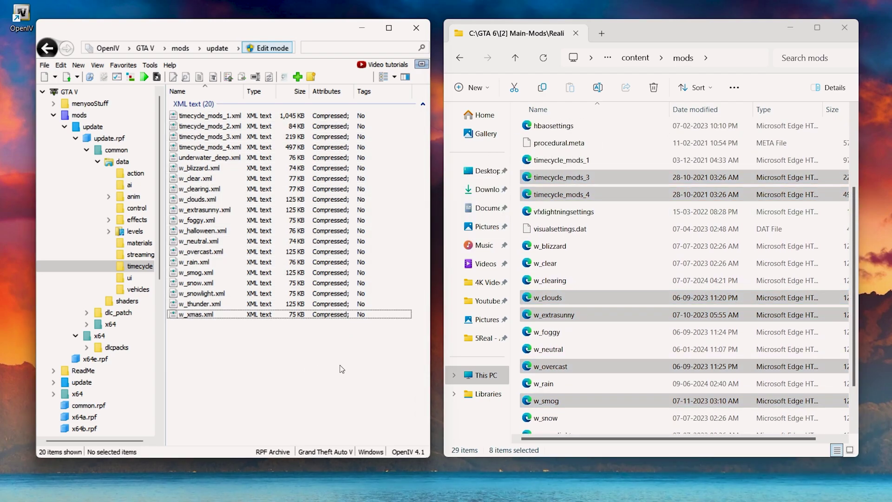
# - In File Explorer, go back up to the Realism Beyond folder, open optional, and select 1_STREET_LIGHT and 2_Rain_Reflection
pyautogui.click(520, 56)
pyautogui.click(520, 57)
pyautogui.click(520, 57)
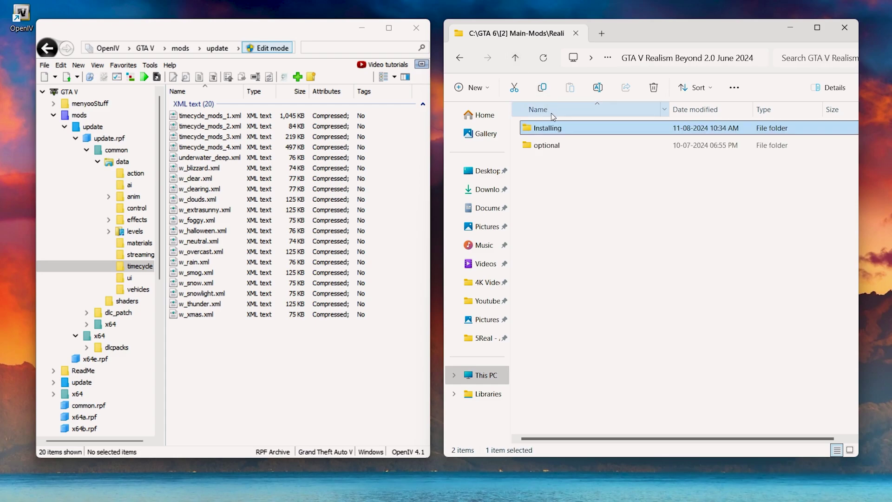
pyautogui.doubleClick(584, 145)
pyautogui.moveTo(562, 215); pyautogui.dragTo(620, 159)
# - Start the Package Installer and browse to the optional folder inside GTA V Realism Beyond 2.0 in [2] Main-Mods
pyautogui.click(150, 65)
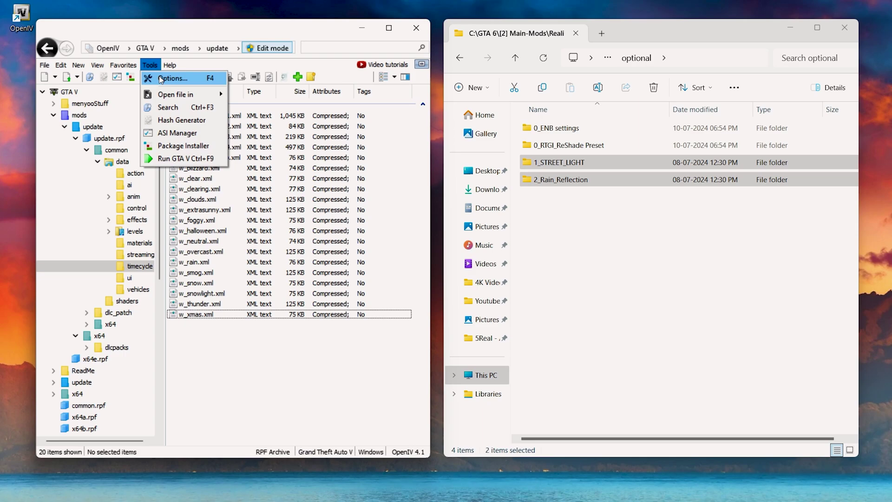
pyautogui.click(208, 146)
pyautogui.click(108, 73)
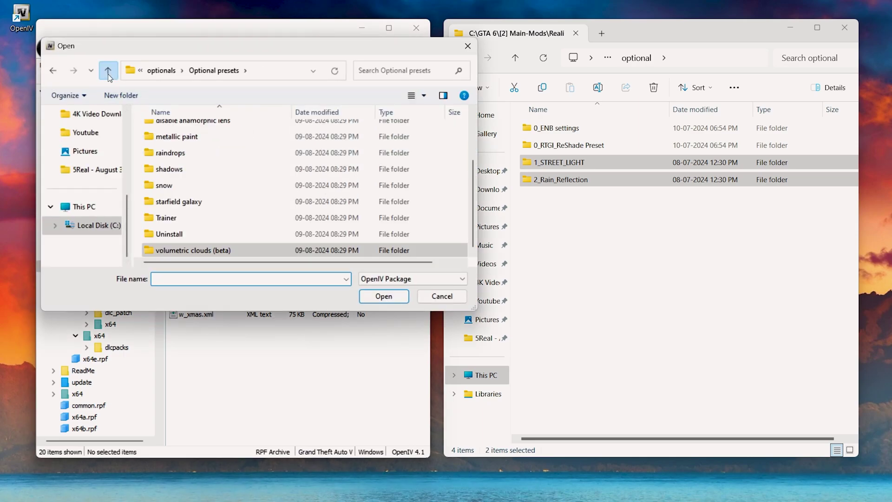
pyautogui.click(107, 73)
pyautogui.click(108, 73)
pyautogui.click(107, 73)
pyautogui.doubleClick(225, 147)
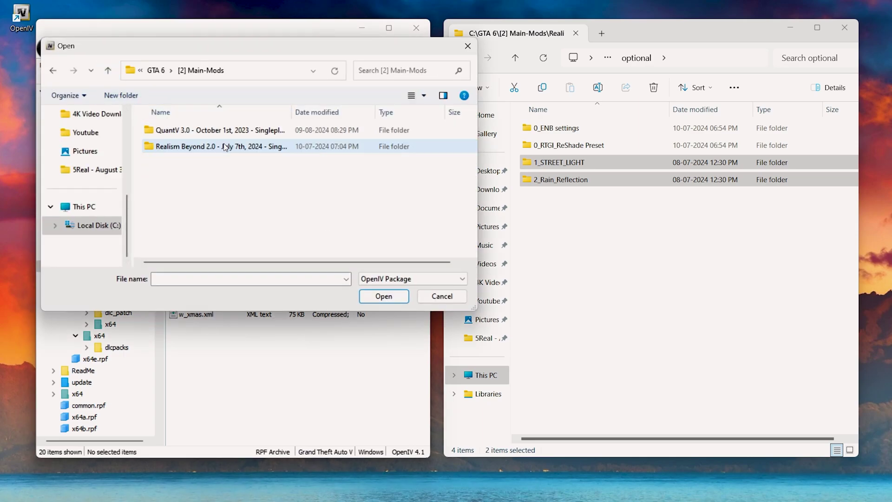
pyautogui.doubleClick(290, 151)
pyautogui.doubleClick(194, 166)
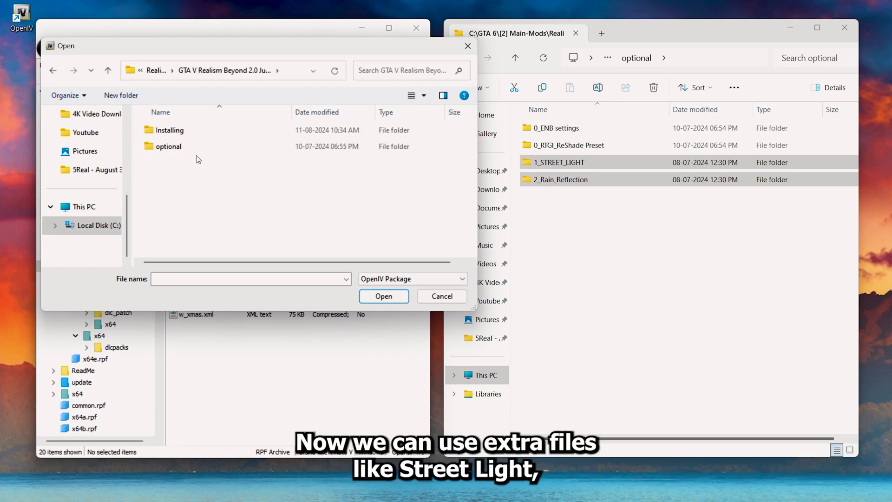
pyautogui.doubleClick(195, 148)
# - Install default_white.oiv from 1_STREET_LIGHT\white_2.0 into the mods folder and close the package installer
pyautogui.doubleClick(221, 163)
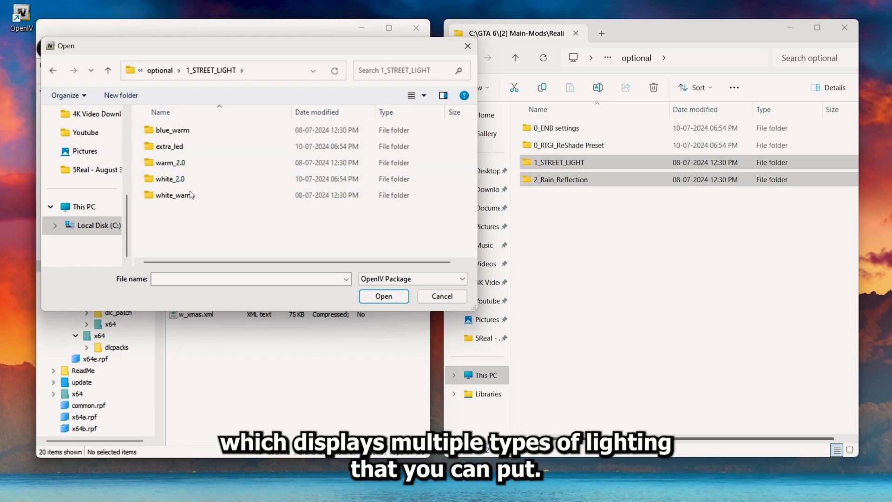
pyautogui.doubleClick(224, 179)
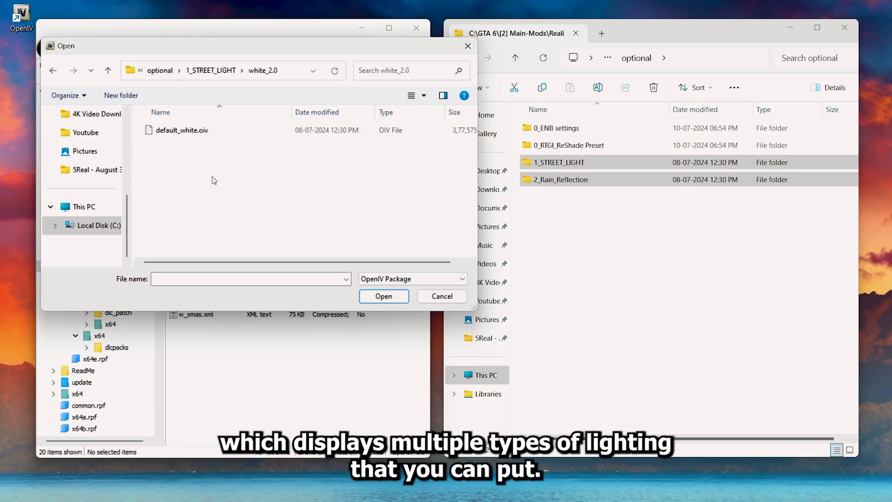
pyautogui.click(233, 131)
pyautogui.click(384, 295)
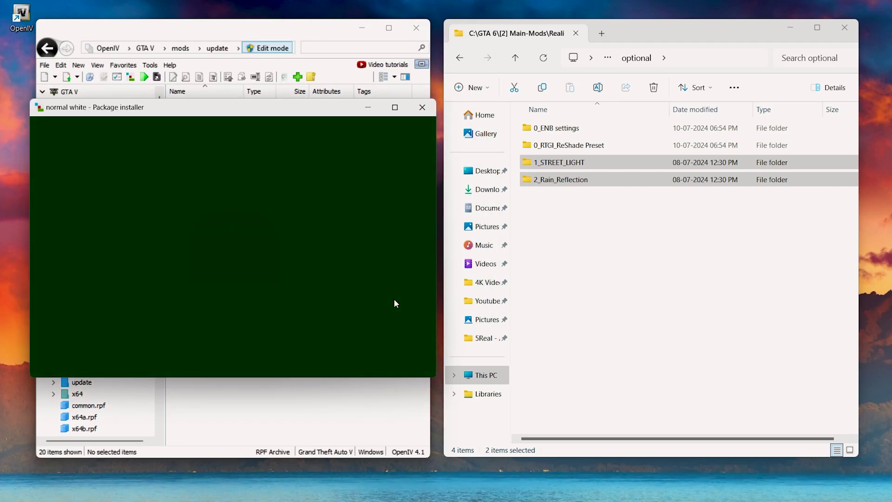
pyautogui.click(407, 196)
pyautogui.click(305, 228)
pyautogui.click(315, 291)
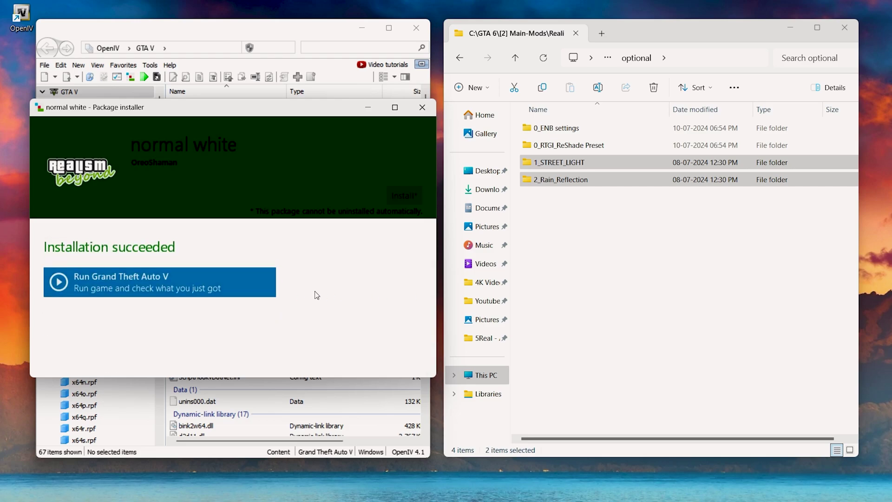
pyautogui.click(381, 353)
# - Install the Ultra_Rain_Reflection.oiv package from the optional 2_Rain_Reflection folder into the mods folder and close the package installer
pyautogui.click(149, 65)
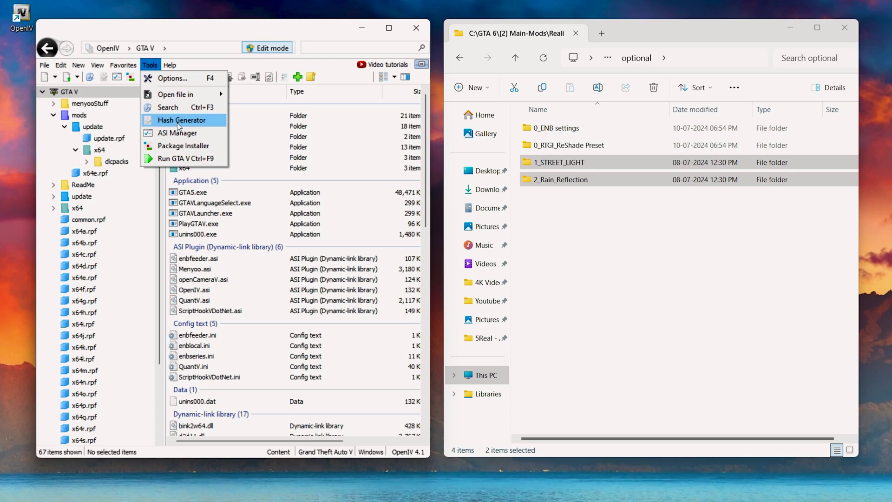
pyautogui.click(196, 146)
pyautogui.click(108, 75)
pyautogui.click(107, 74)
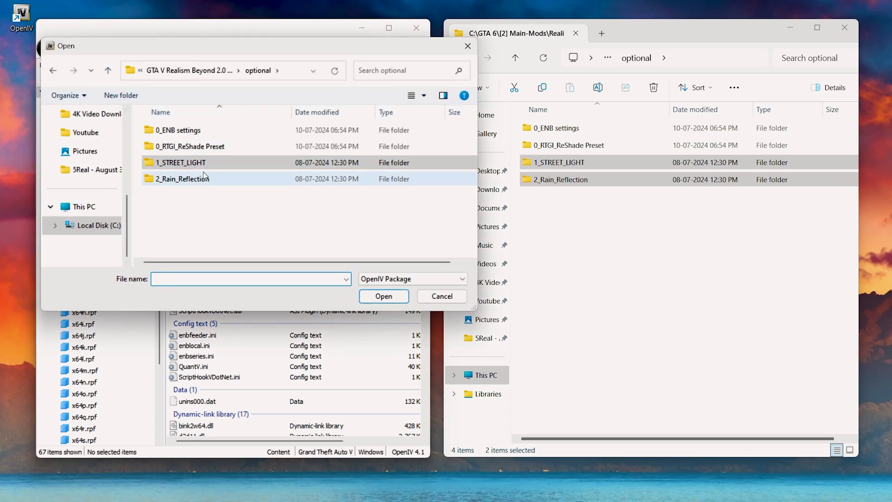
pyautogui.doubleClick(218, 179)
pyautogui.click(257, 147)
pyautogui.click(388, 296)
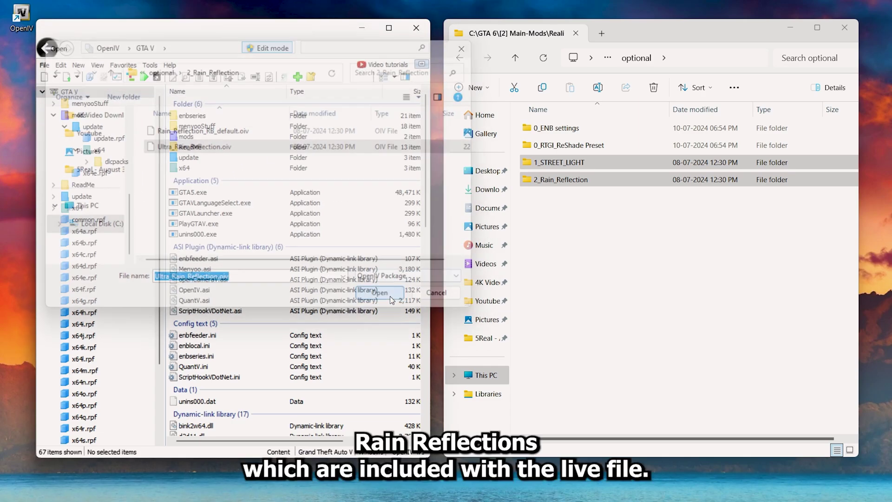
pyautogui.click(402, 195)
pyautogui.click(353, 207)
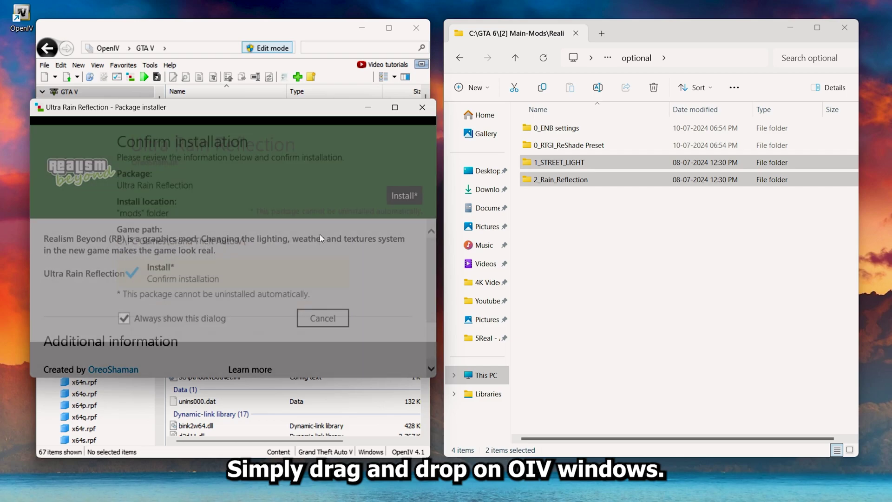
pyautogui.click(325, 288)
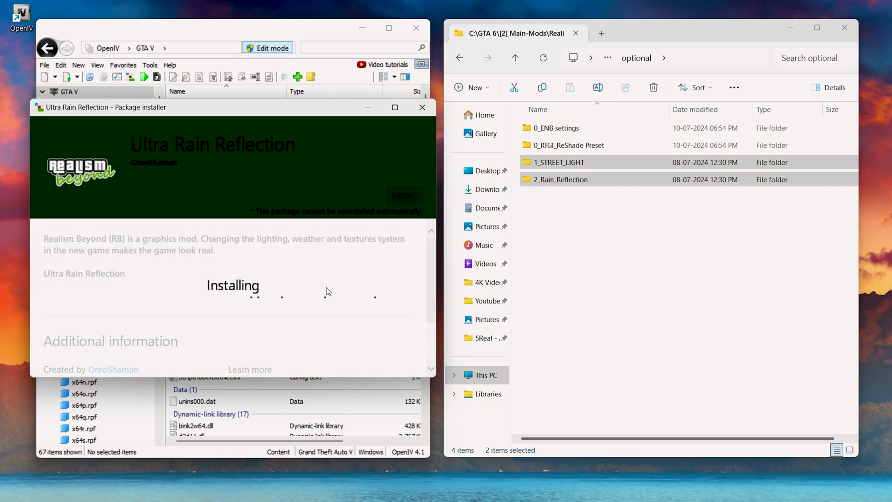
pyautogui.click(392, 355)
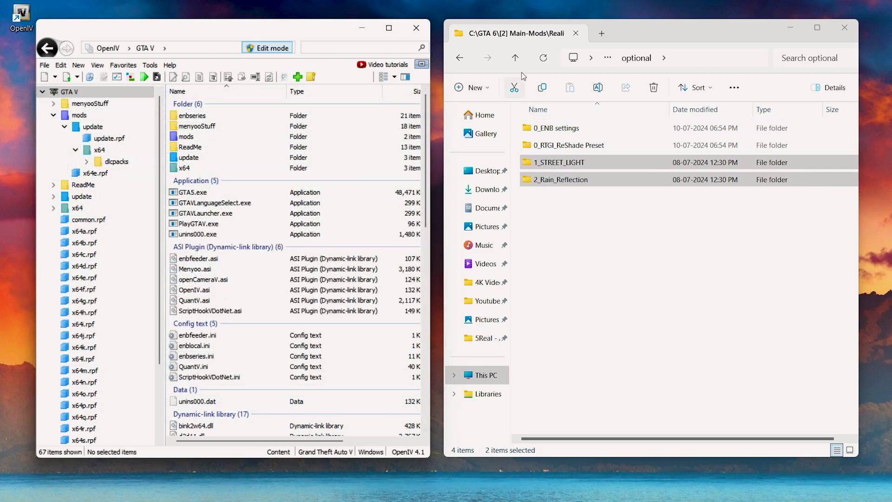
# - In File Explorer, go to [3] Fix Crashes and move both files from [1] HeapAdjuster into the Grand Theft Auto V directory
pyautogui.click(516, 59)
pyautogui.click(516, 59)
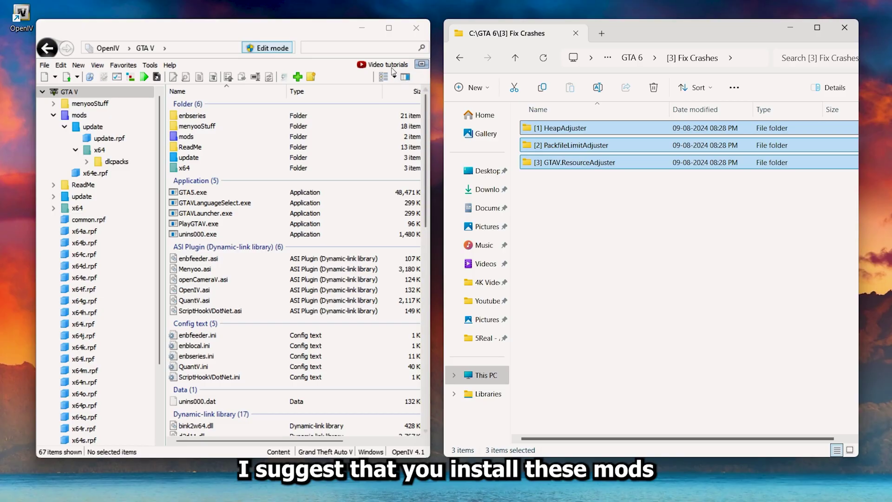
pyautogui.click(361, 28)
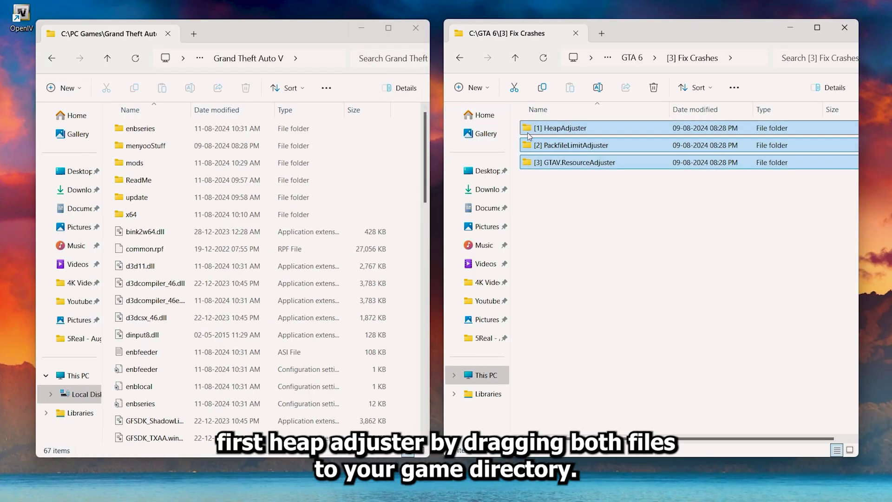
pyautogui.doubleClick(620, 129)
pyautogui.moveTo(523, 186); pyautogui.dragTo(402, 228)
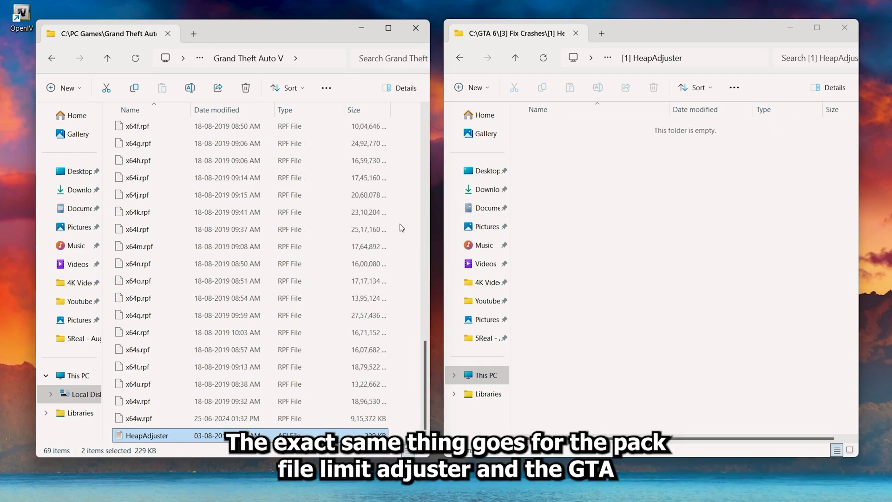
# - Move the PackfileLimitAdjuster ASI and configuration files from [2] PackfileLimitAdjuster into the Grand Theft Auto V directory
pyautogui.click(516, 59)
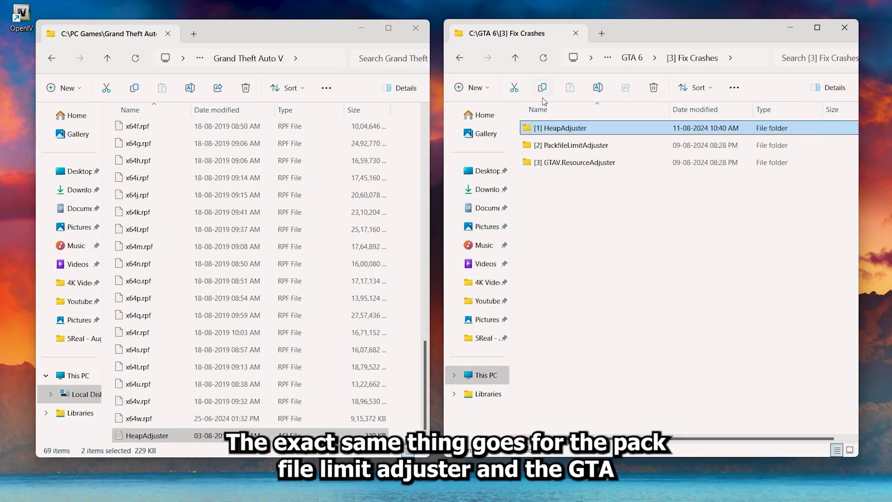
pyautogui.doubleClick(622, 147)
pyautogui.moveTo(577, 149); pyautogui.dragTo(620, 130)
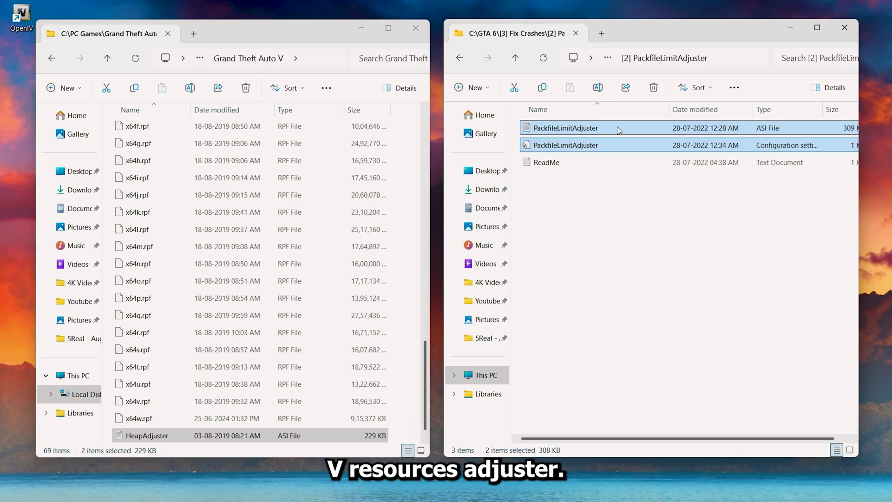
pyautogui.moveTo(402, 215); pyautogui.dragTo(403, 216)
# - Move the GTAV.ResourceAdjuster ASI file and the ResourceAdjuster configuration file from [3] GTAV.ResourceAdjuster into the Grand Theft Auto V directory
pyautogui.click(516, 59)
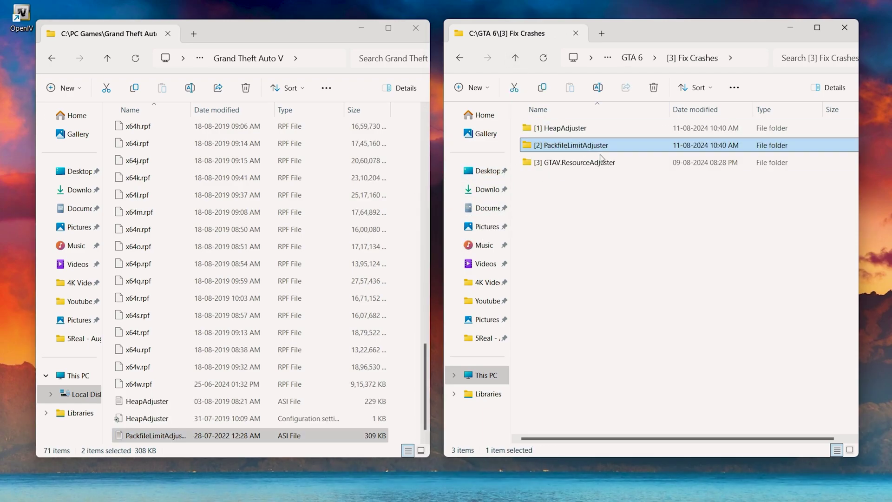
pyautogui.doubleClick(632, 164)
pyautogui.click(622, 163)
pyautogui.keyDown('ctrl'); pyautogui.click(622, 130); pyautogui.keyUp('ctrl')
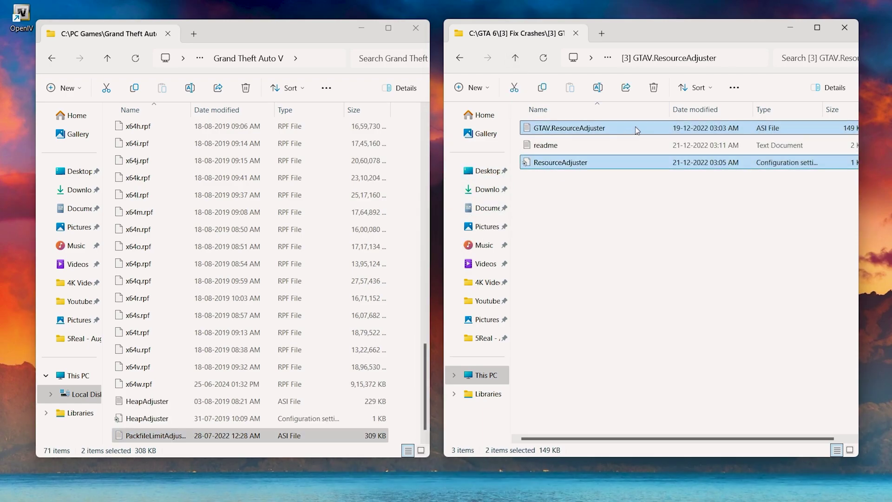
pyautogui.moveTo(623, 130); pyautogui.dragTo(411, 235)
# - Go back up to the GTA 6 folder and open GTA 5 Game-Config inside [4] Game Error
pyautogui.click(515, 58)
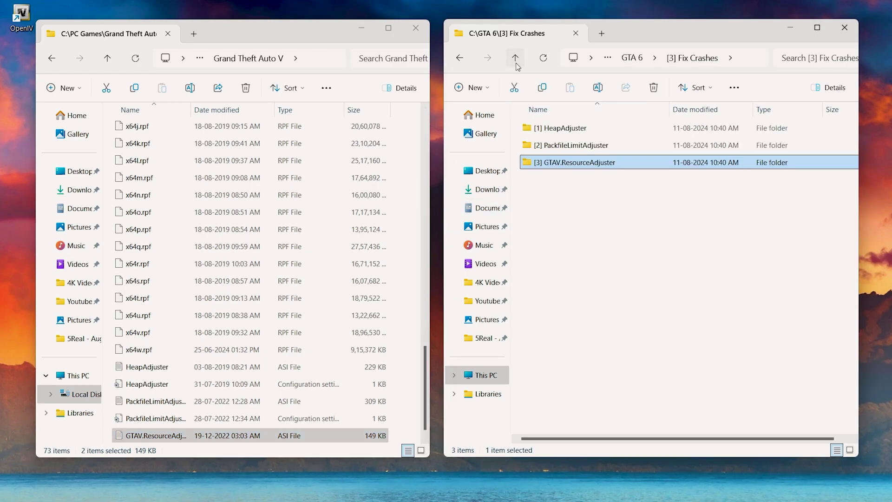
pyautogui.click(515, 58)
pyautogui.doubleClick(598, 179)
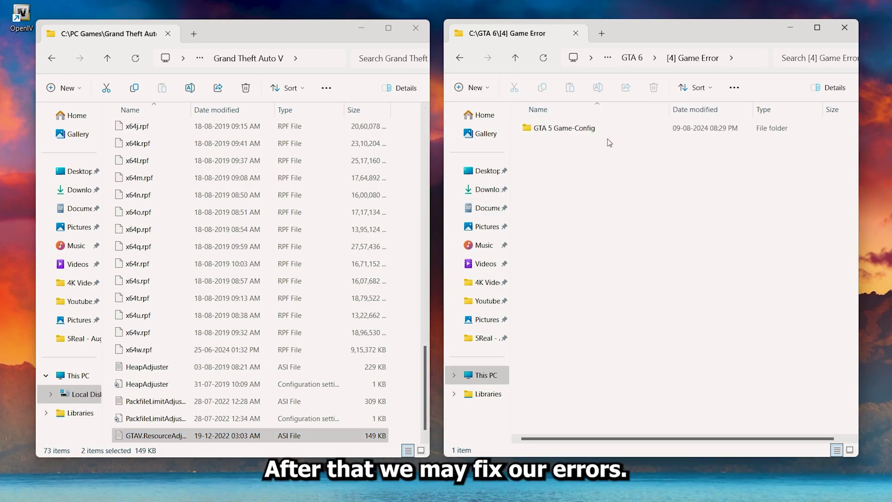
pyautogui.doubleClick(599, 129)
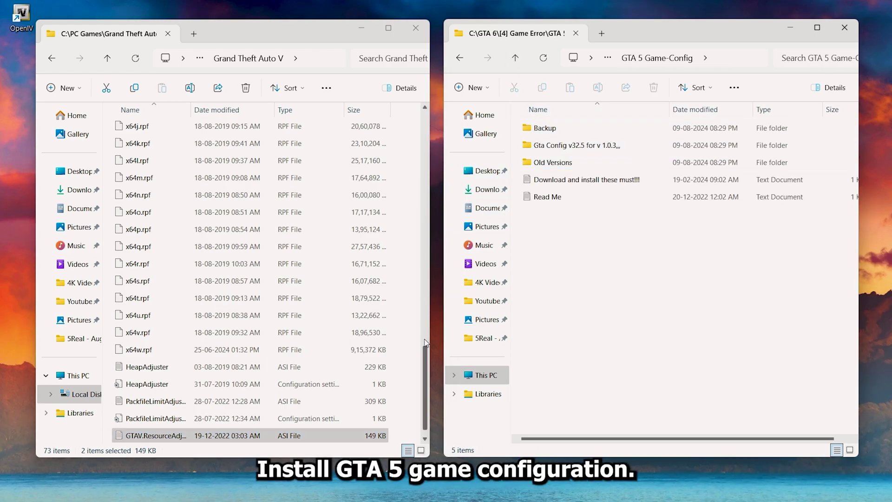
# - Check the file version of the GTA5 application in its property details
pyautogui.moveTo(426, 343); pyautogui.dragTo(434, 188)
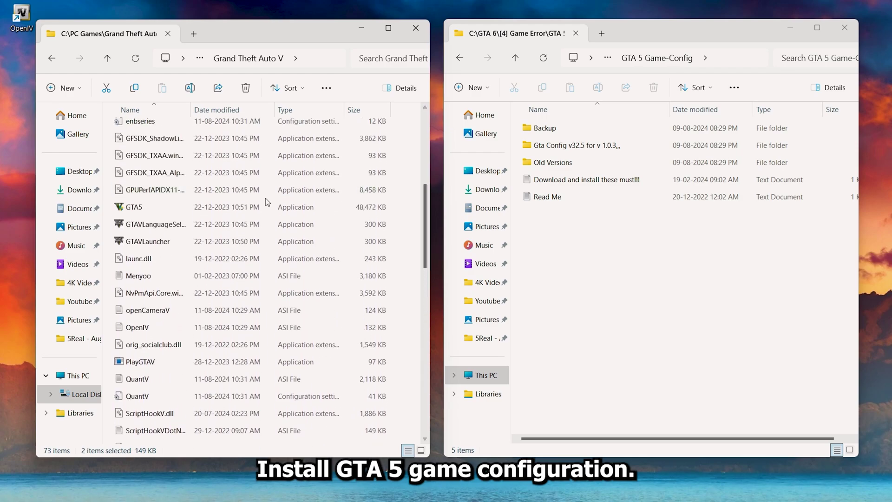
pyautogui.rightClick(173, 212)
pyautogui.click(214, 377)
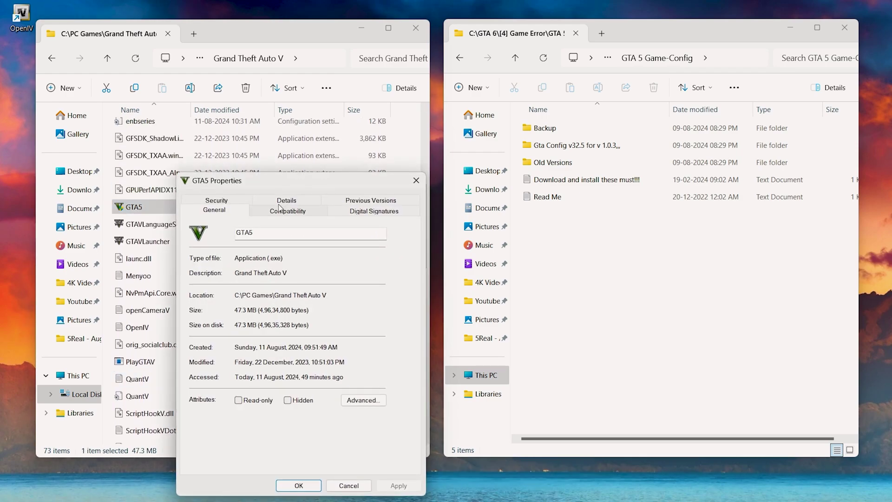
pyautogui.click(281, 208)
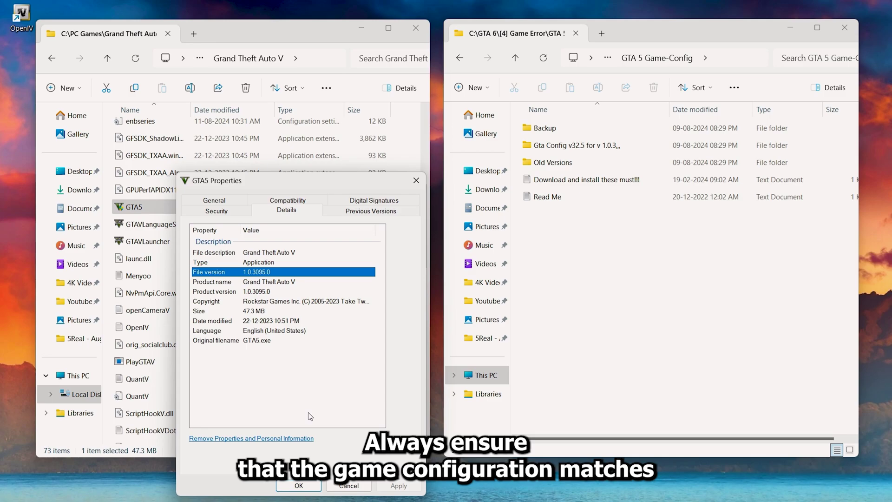
# - Select gameconfig in Old Versions\Gta Config v32 for v 1.0.3095, under For More Mods and Stock Traffic (Means Gta base)
pyautogui.doubleClick(604, 163)
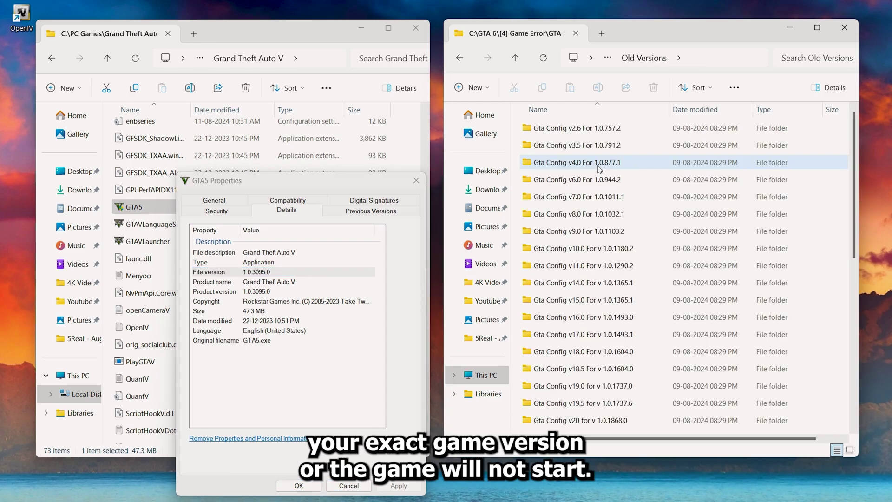
pyautogui.moveTo(853, 251); pyautogui.dragTo(853, 415)
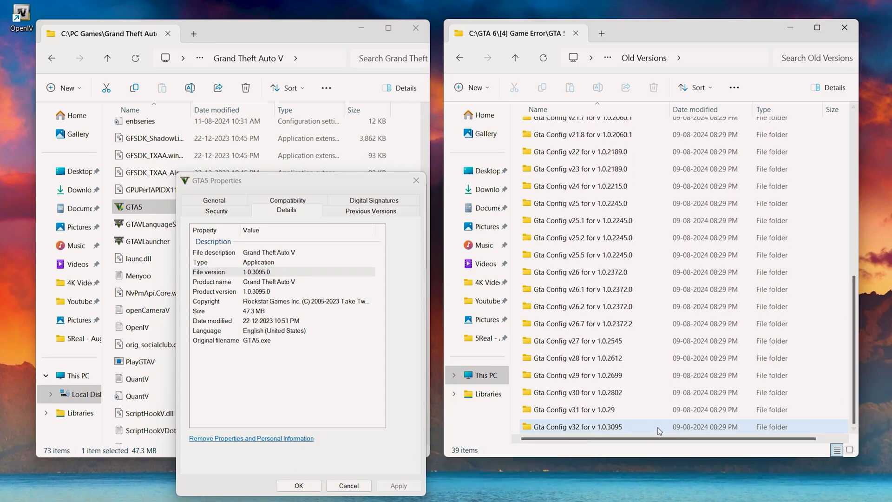
pyautogui.doubleClick(618, 426)
pyautogui.doubleClick(613, 146)
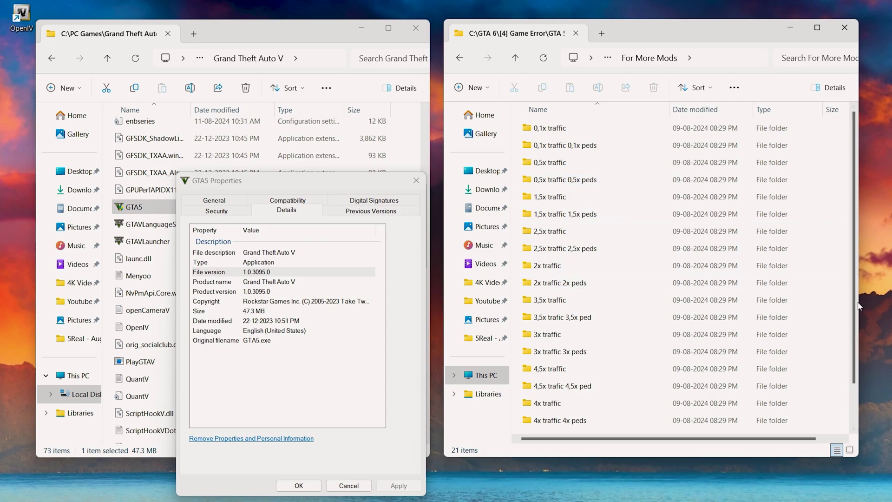
pyautogui.scroll(-2, 660, 302)
pyautogui.doubleClick(650, 429)
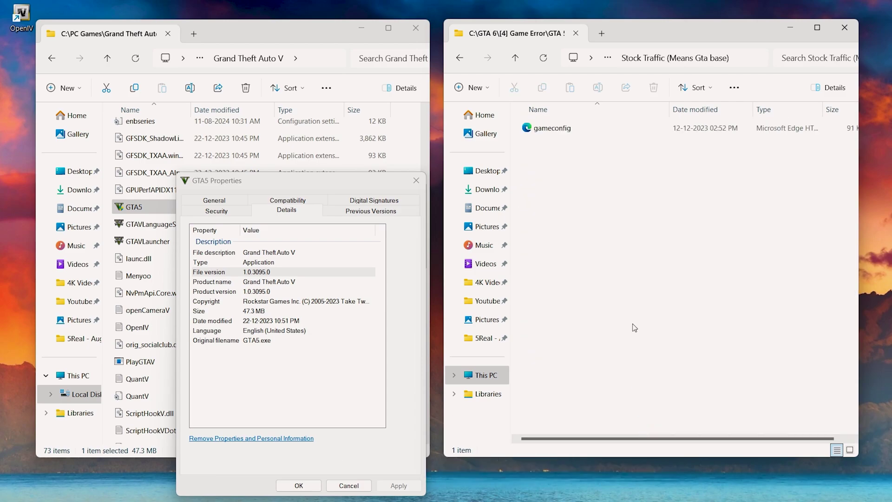
pyautogui.click(619, 129)
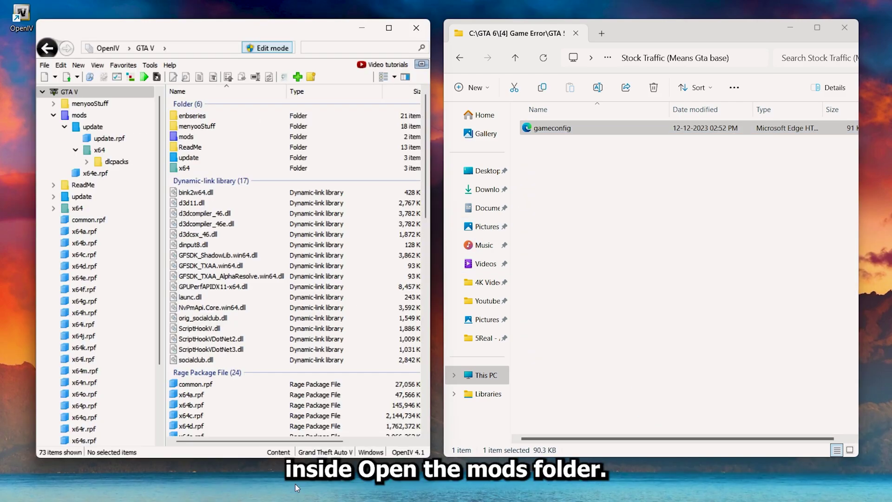
# - In OpenIV, open mods\update\update.rpf\common\data and locate gameconfig.xml
pyautogui.doubleClick(323, 138)
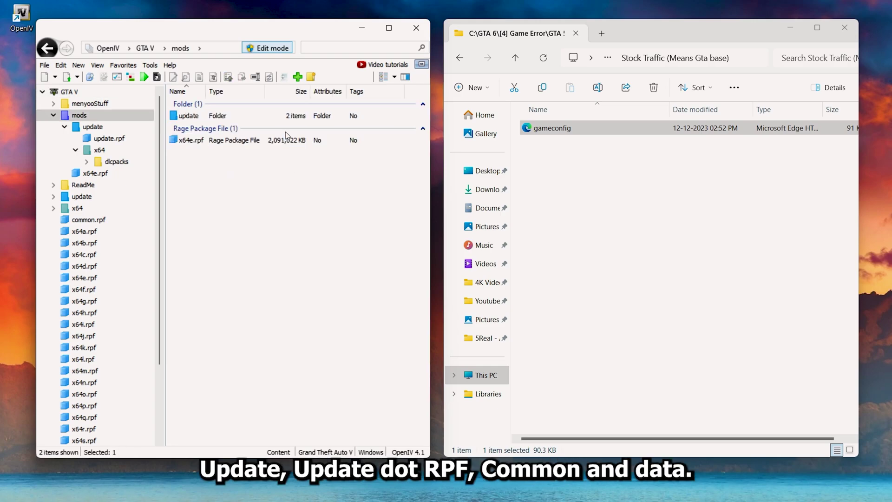
pyautogui.doubleClick(242, 116)
pyautogui.click(245, 140)
pyautogui.doubleClick(245, 140)
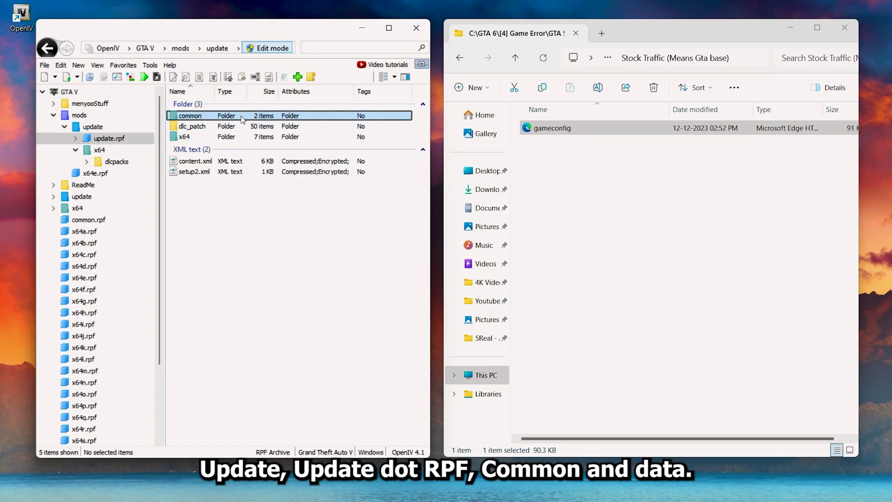
pyautogui.doubleClick(243, 116)
pyautogui.doubleClick(242, 116)
pyautogui.scroll(-8, 423, 249)
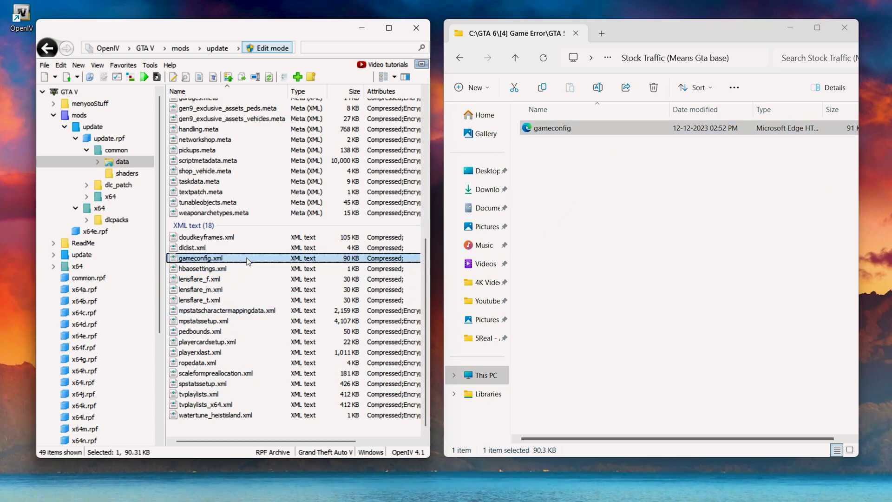
# - Go back up to the GTA 6 folder and select all four of its mod folders
pyautogui.click(515, 59)
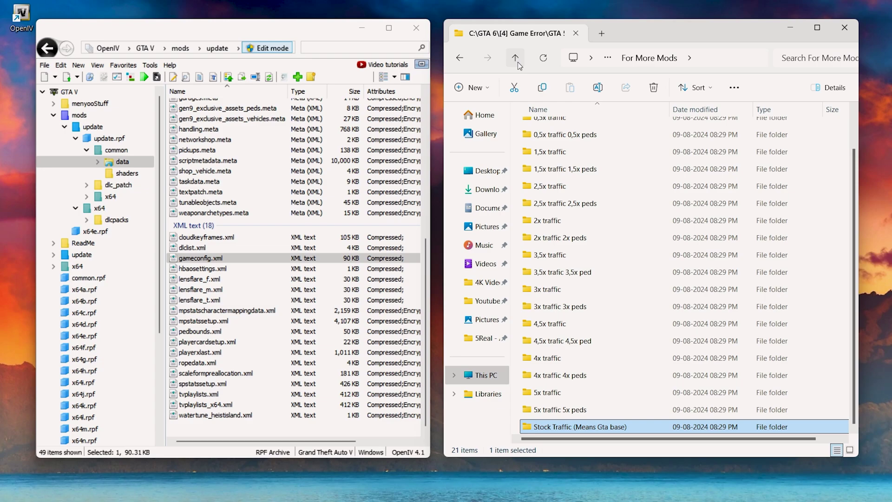
pyautogui.click(515, 59)
pyautogui.click(516, 58)
pyautogui.click(515, 58)
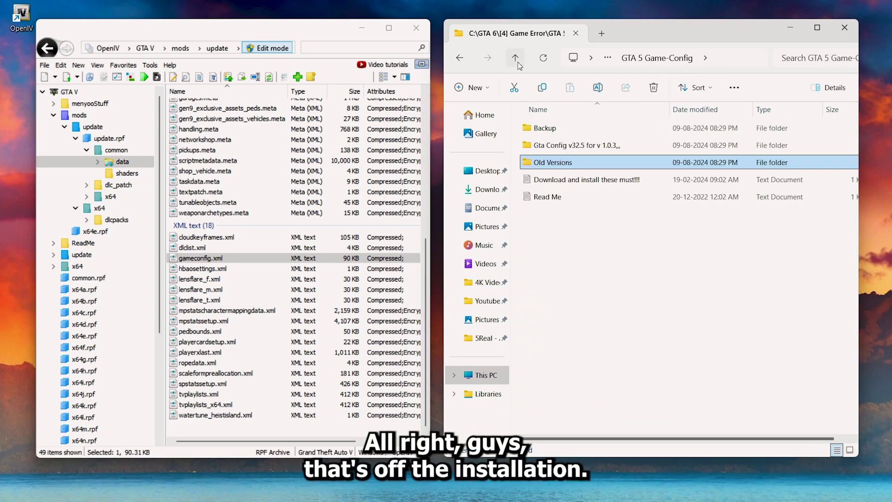
pyautogui.click(517, 62)
pyautogui.click(518, 62)
pyautogui.moveTo(523, 191); pyautogui.dragTo(651, 124)
# - Minimize OpenIV and launch the GTA5 application from the Grand Theft Auto V folder
pyautogui.click(365, 36)
pyautogui.click(363, 32)
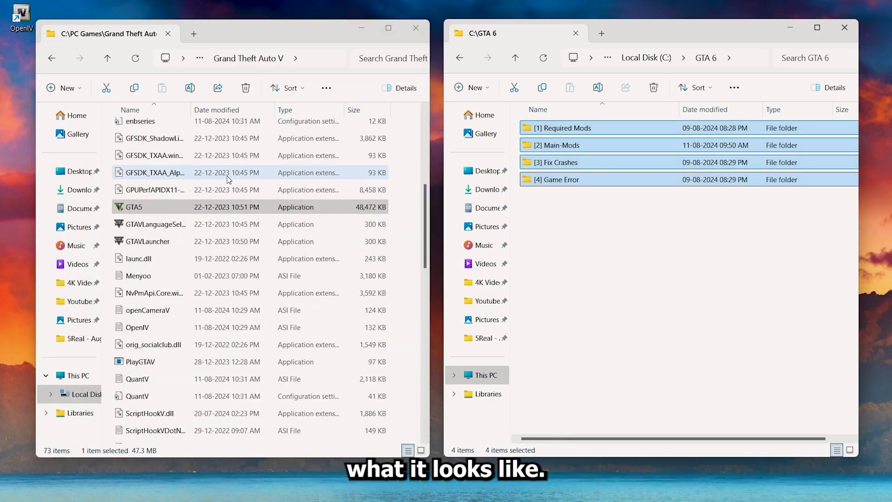
pyautogui.click(154, 207)
pyautogui.rightClick(154, 207)
pyautogui.click(246, 283)
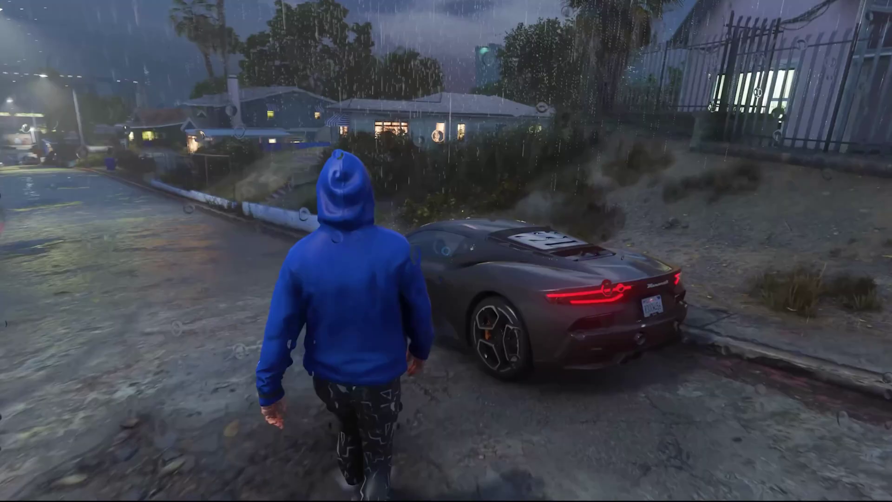
pyautogui.press('f')
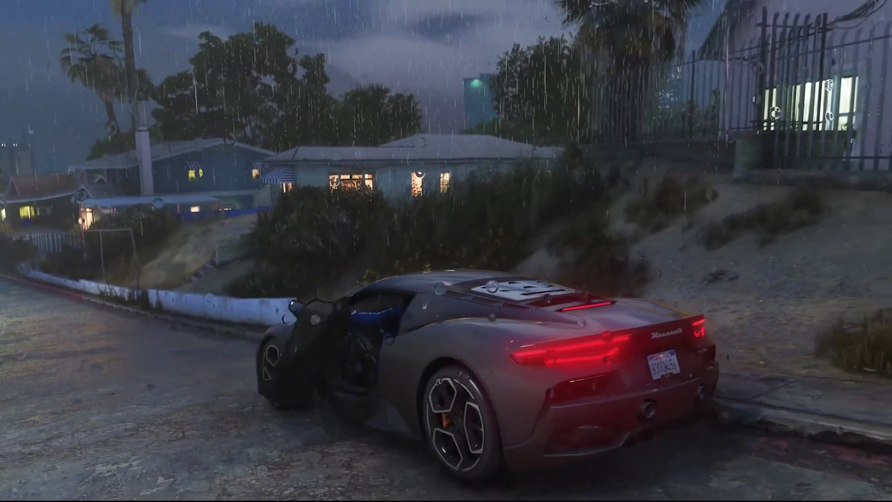
pyautogui.press('w')
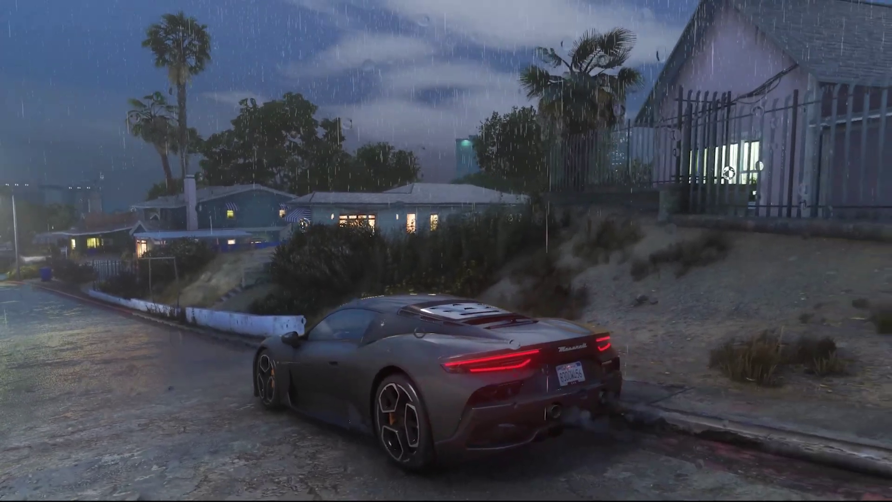